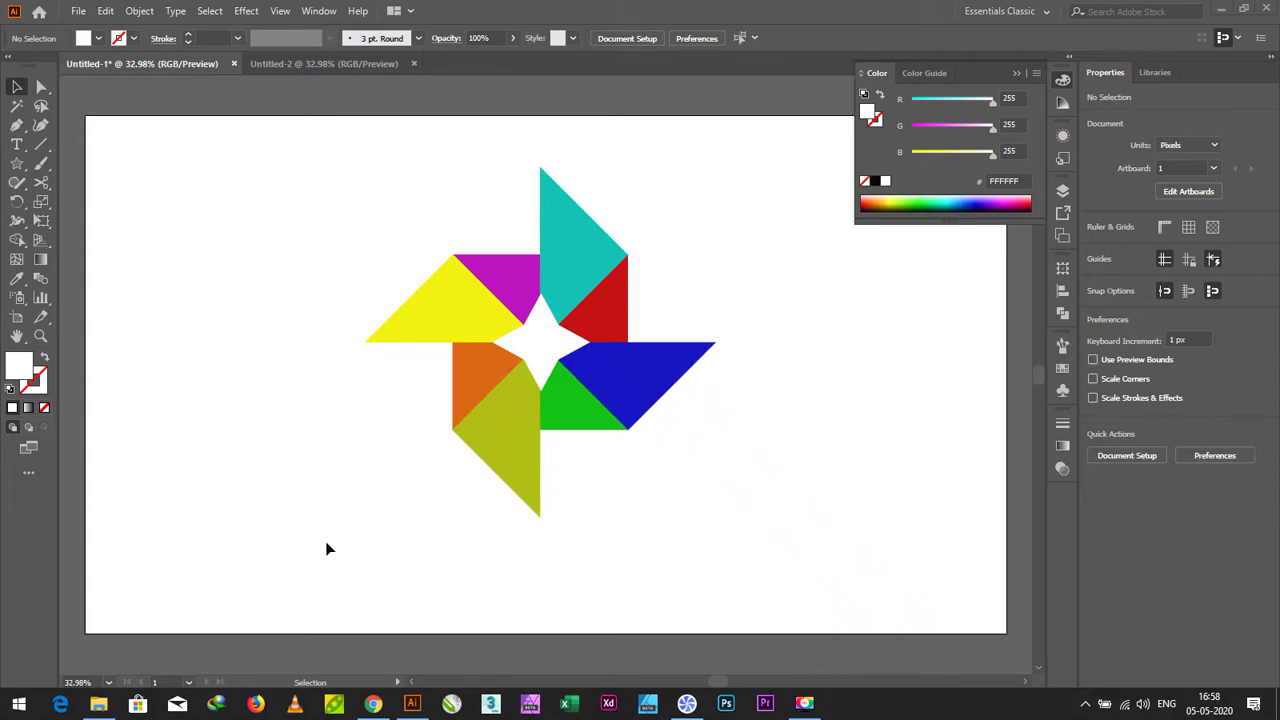
Step: Switch to the blank Untitled-2 document with the Polygon tool selected
{"action": "left_click", "coordinate": [270, 60]}
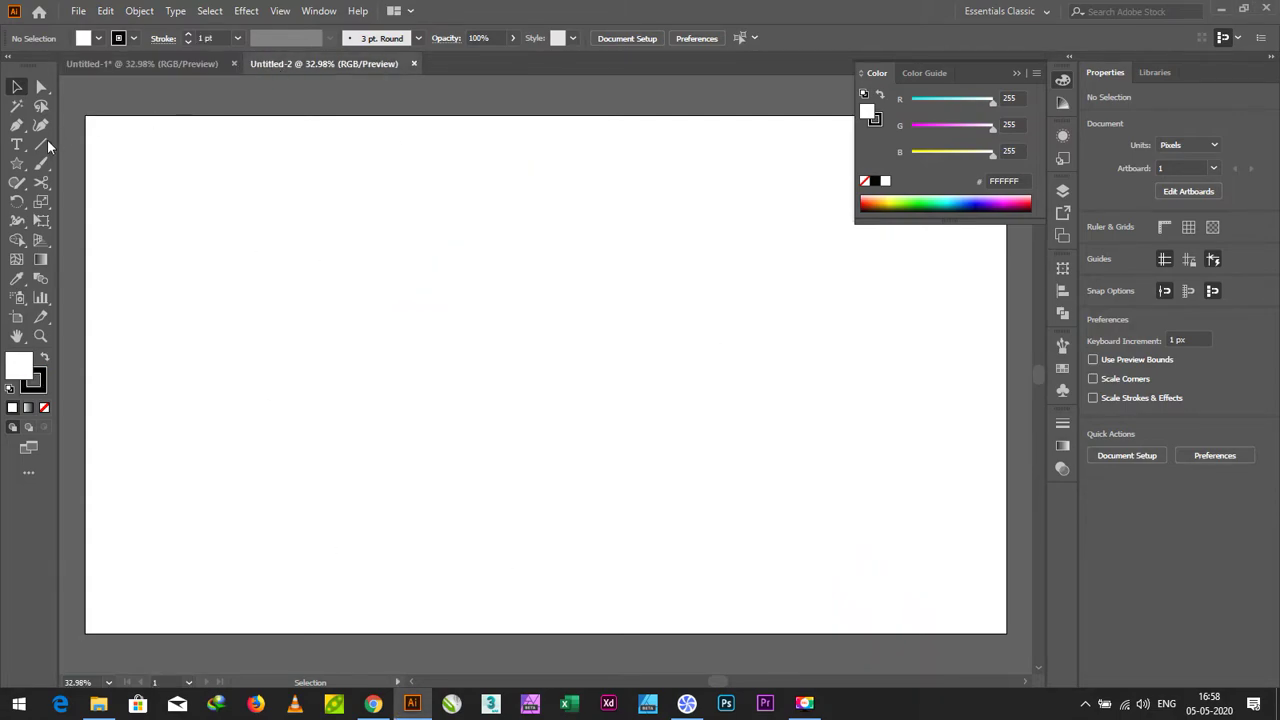
{"action": "left_click_drag", "start_coordinate": [19, 165], "coordinate": [80, 220]}
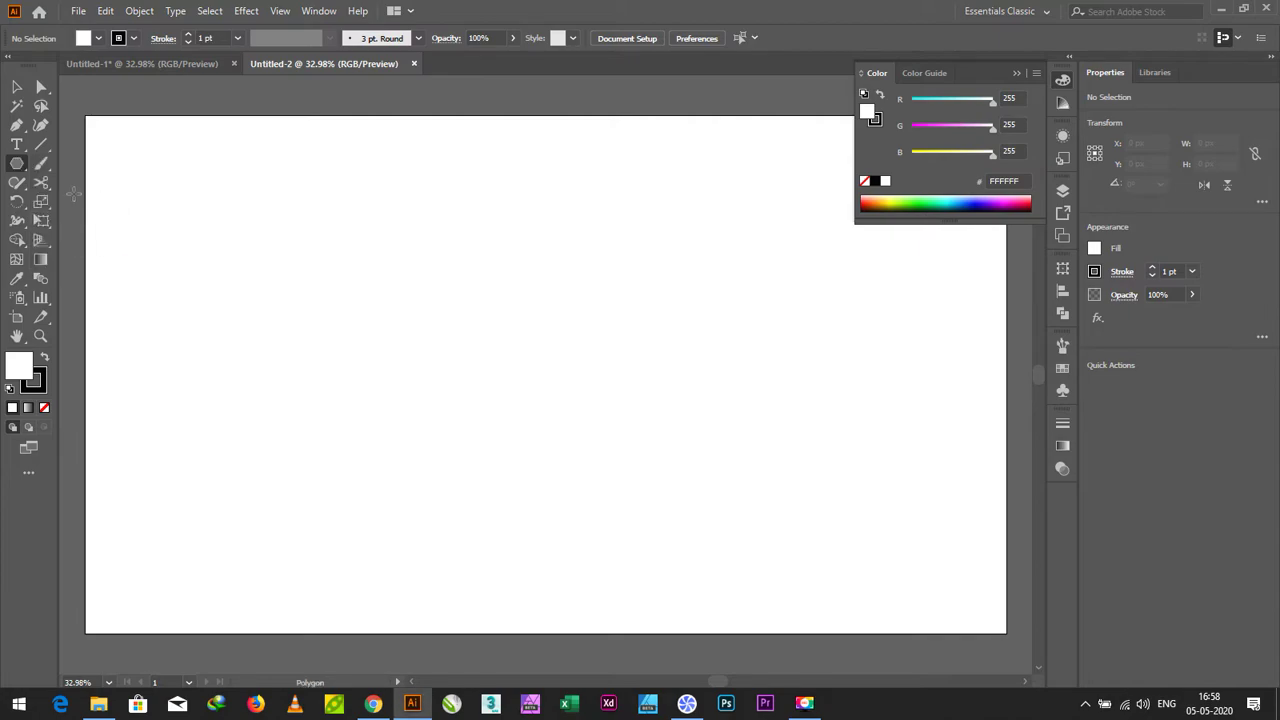
Step: Create a three-sided polygon on the artboard
{"action": "left_click", "coordinate": [458, 236]}
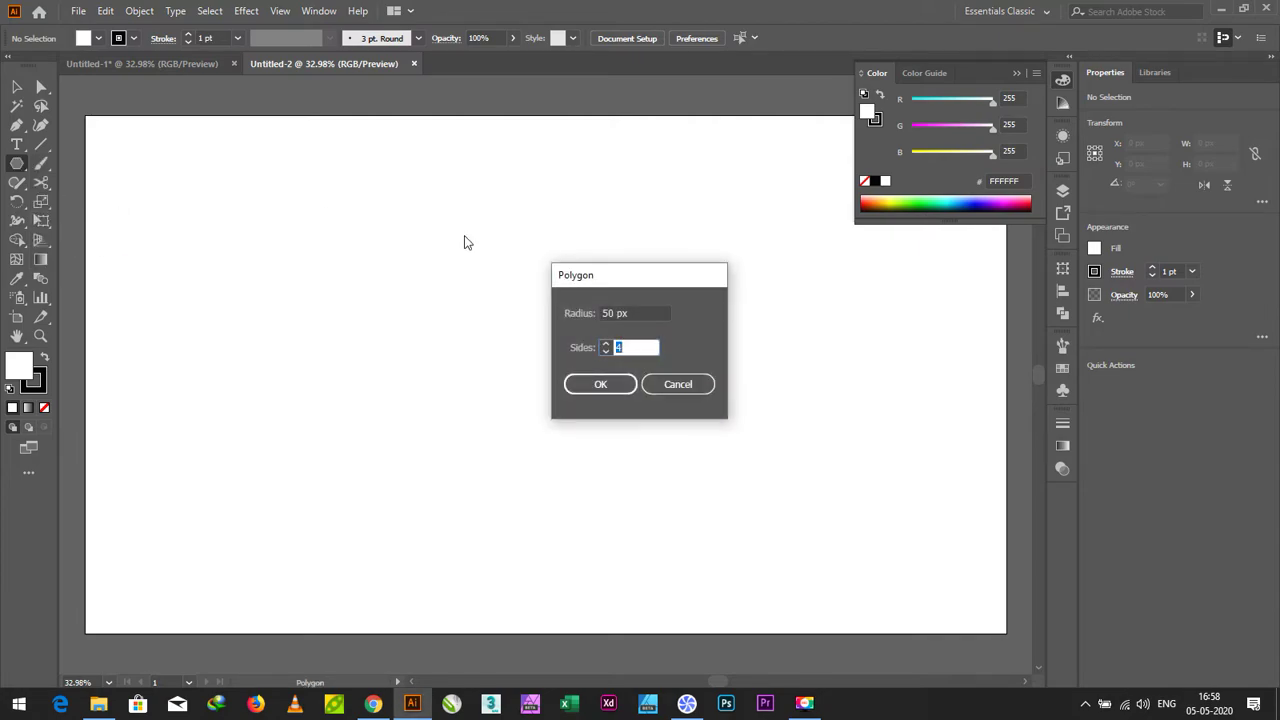
{"action": "type", "text": "3"}
{"action": "key", "text": "Return"}
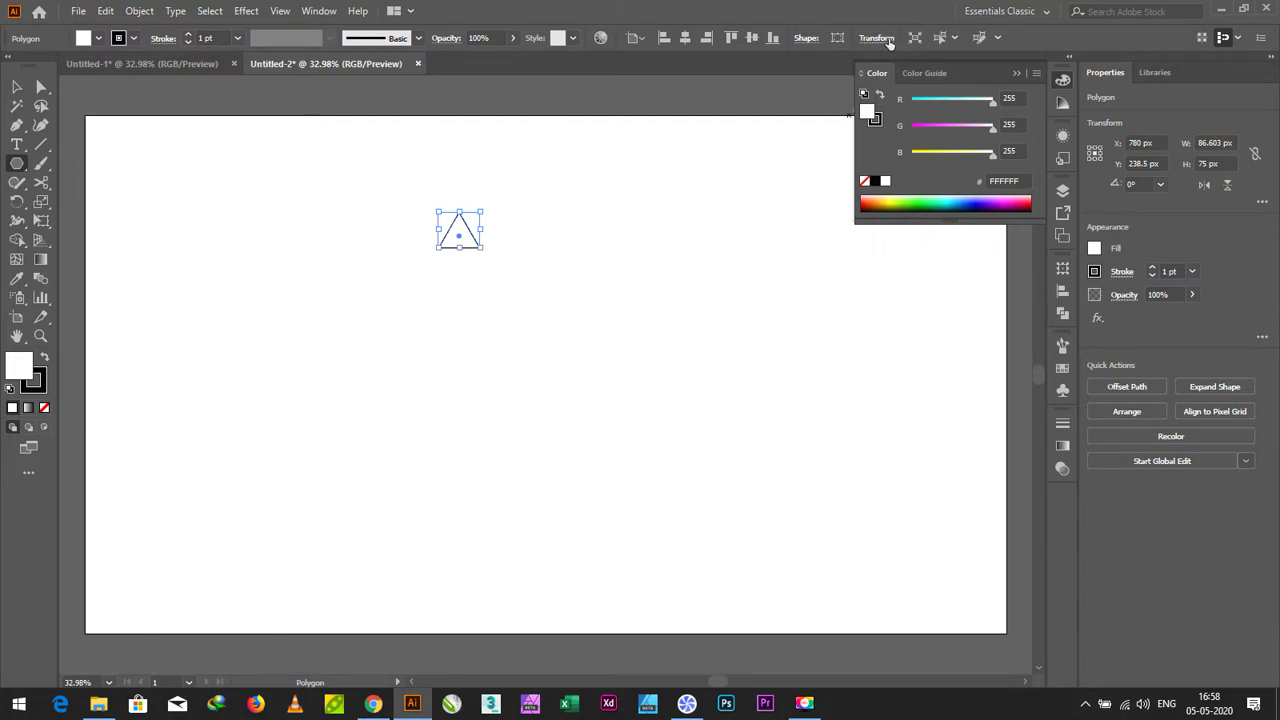
Step: Resize the triangle to 180 × 90 px, undoing a stray 180° rotation
{"action": "left_click", "coordinate": [876, 38]}
{"action": "left_click", "coordinate": [787, 105]}
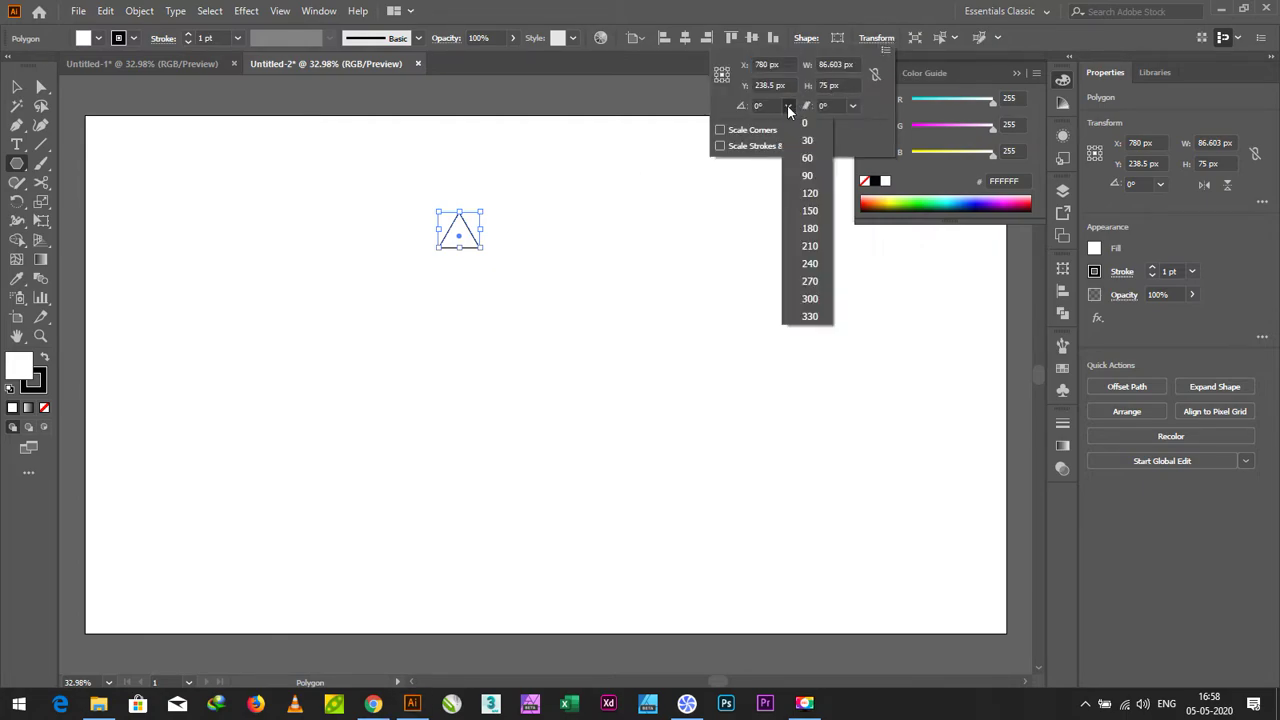
{"action": "left_click", "coordinate": [805, 228]}
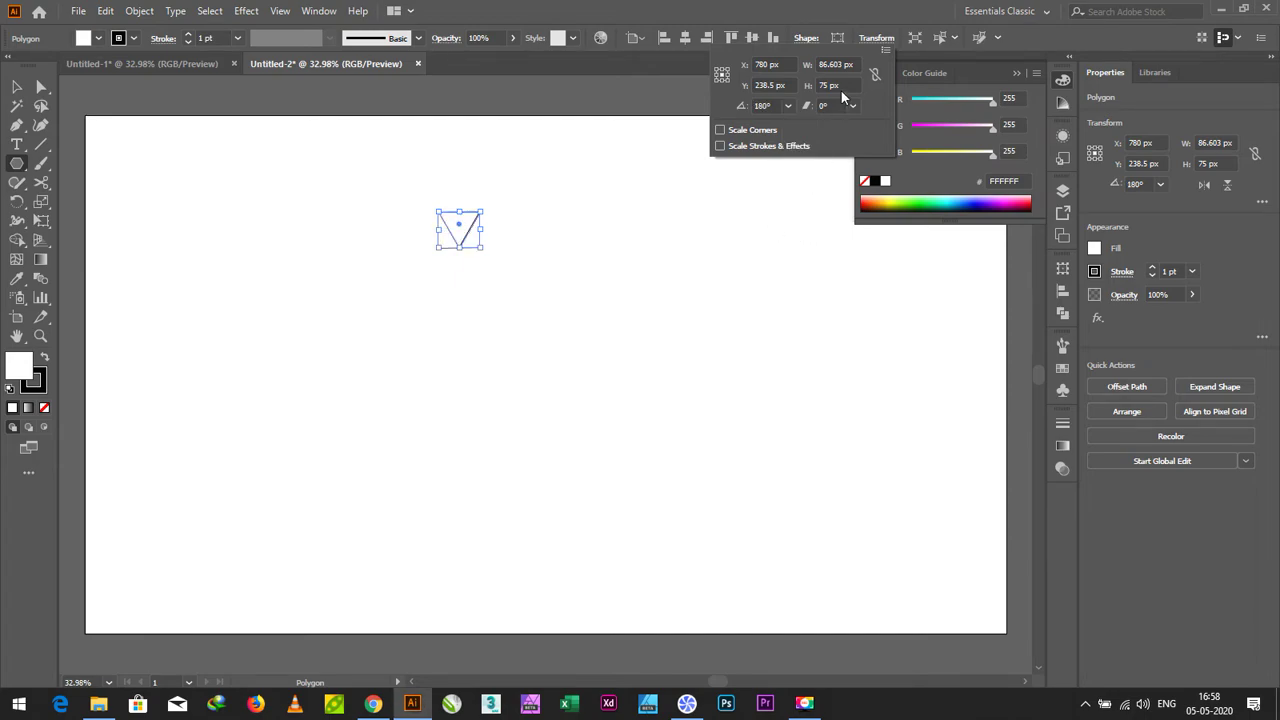
{"action": "key", "text": "Escape"}
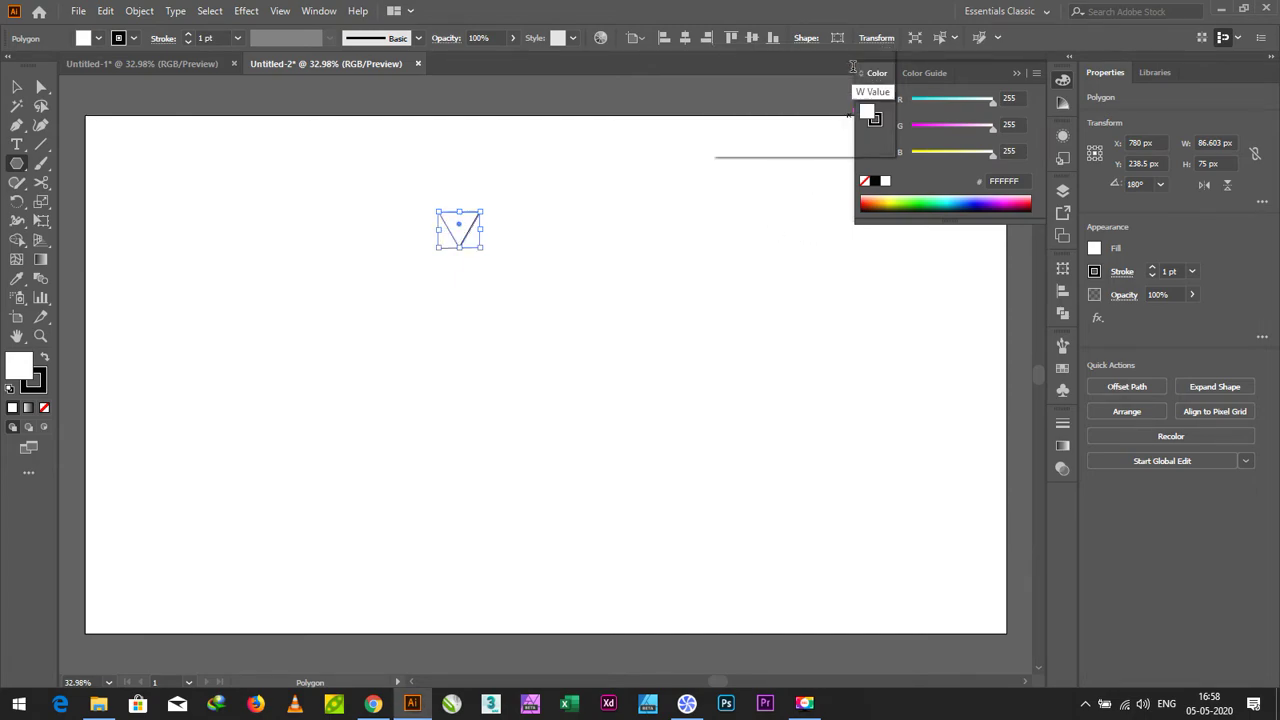
{"action": "key", "text": "ctrl+z"}
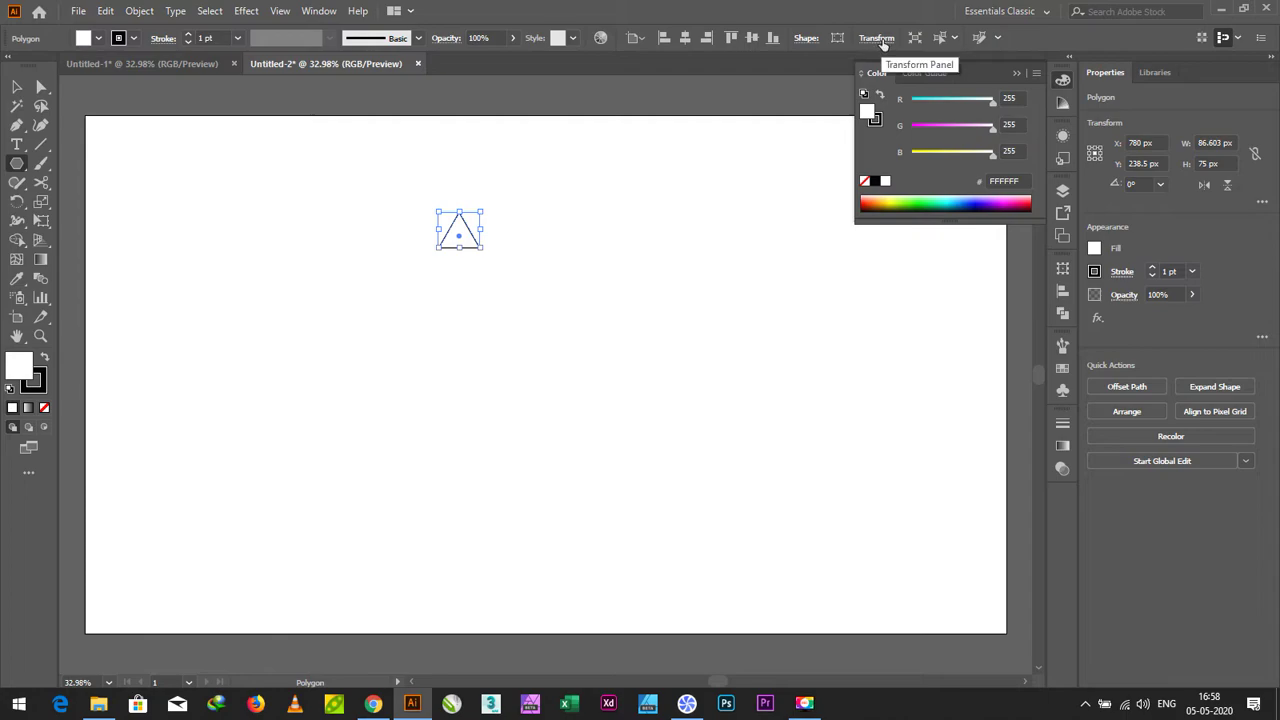
{"action": "left_click", "coordinate": [876, 38]}
{"action": "key", "text": "Tab"}
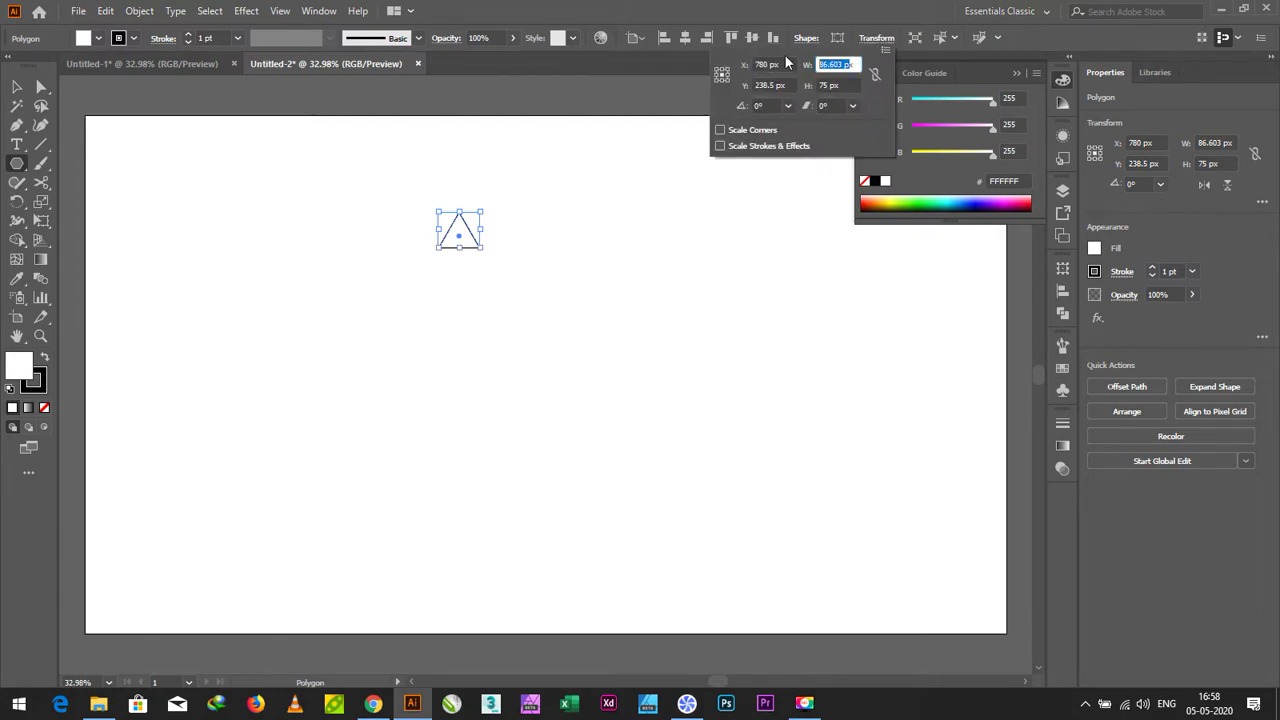
{"action": "key", "text": "BackSpace"}
{"action": "type", "text": "180"}
{"action": "key", "text": "Tab"}
{"action": "type", "text": "90"}
{"action": "key", "text": "Return"}
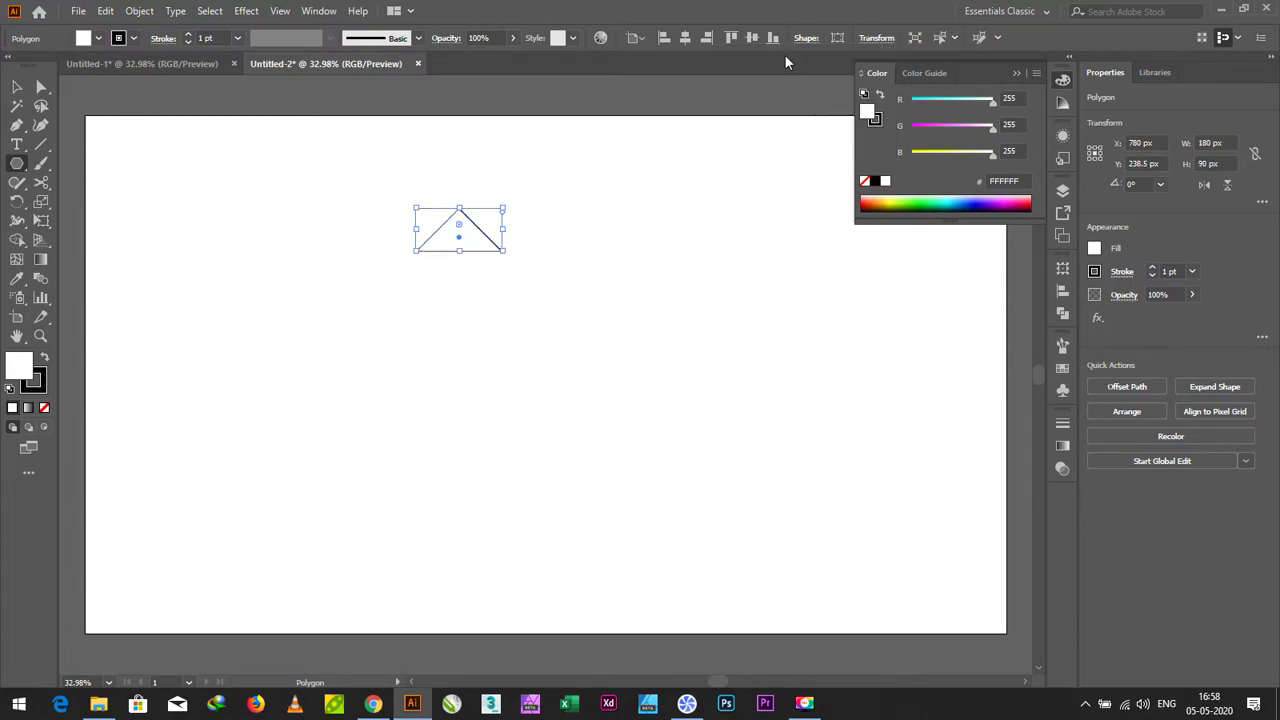
Step: Fill the triangle with magenta F200FF
{"action": "double_click", "coordinate": [18, 366]}
{"action": "left_click_drag", "start_coordinate": [555, 324], "coordinate": [643, 244]}
{"action": "left_click", "coordinate": [808, 250]}
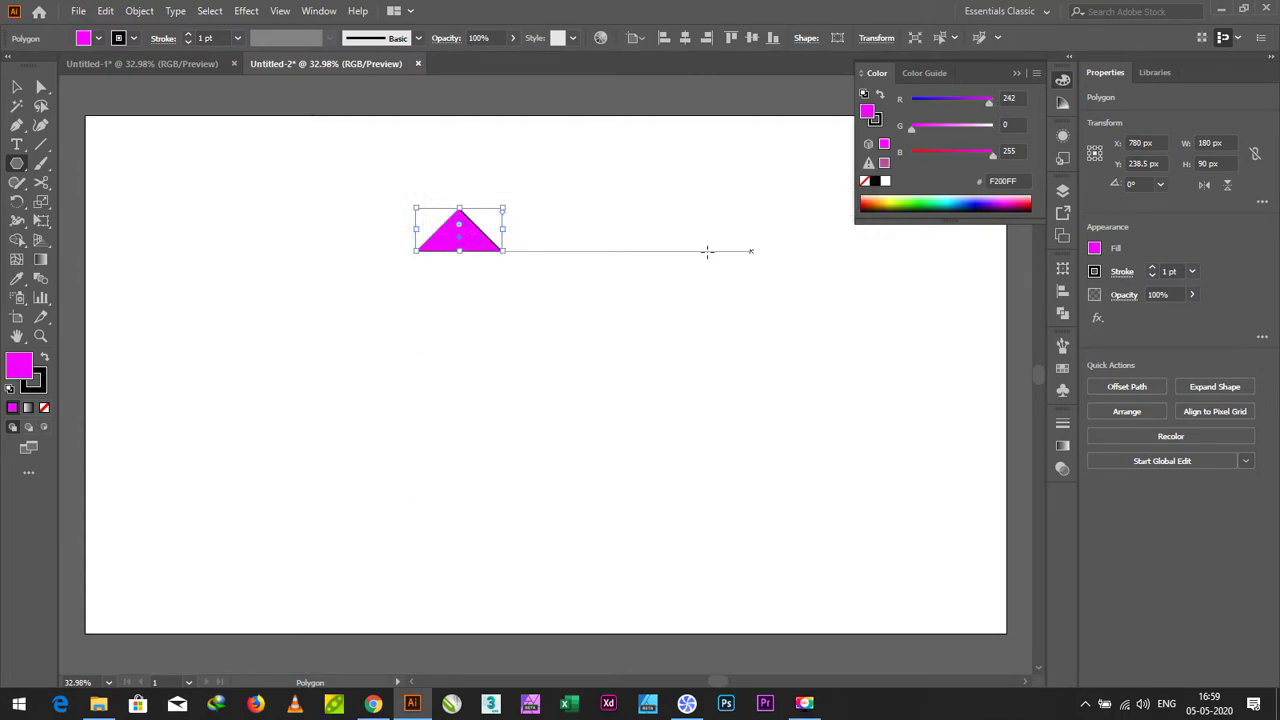
{"action": "left_click", "coordinate": [17, 87]}
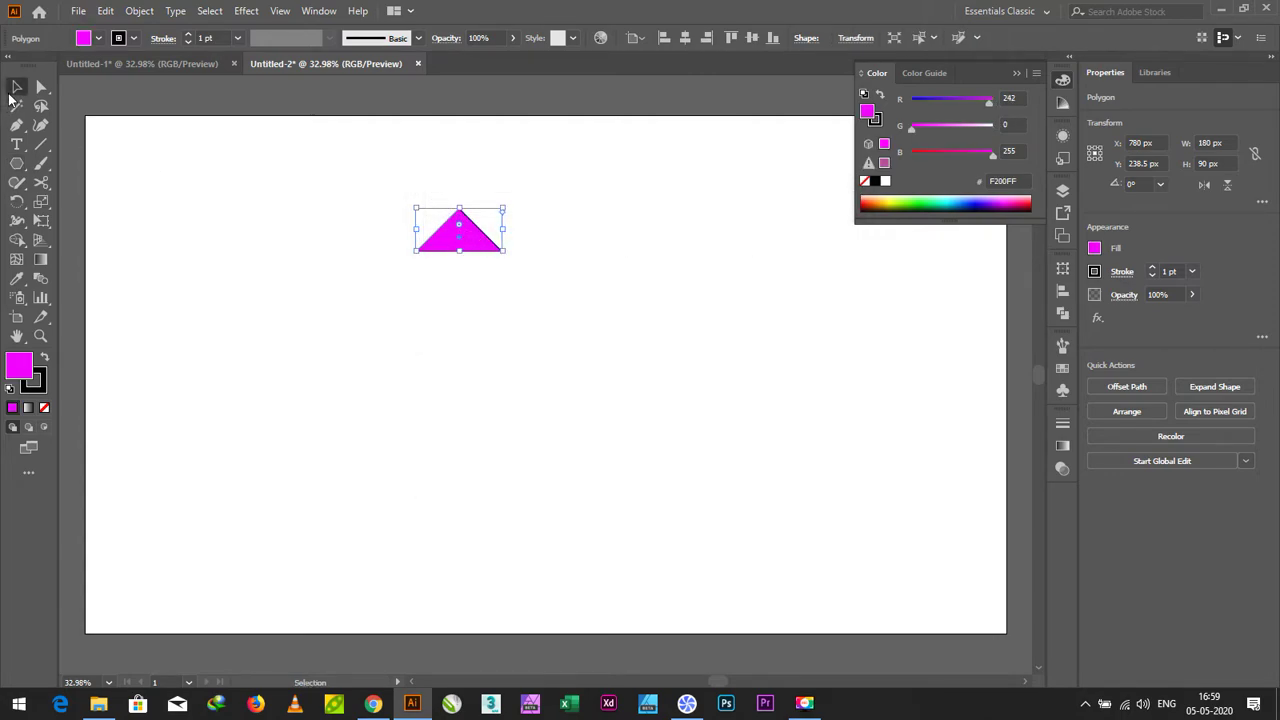
Step: Paste a copy of the triangle, trying and undoing a -90° rotation
{"action": "key", "text": "ctrl+c"}
{"action": "key", "text": "ctrl+v"}
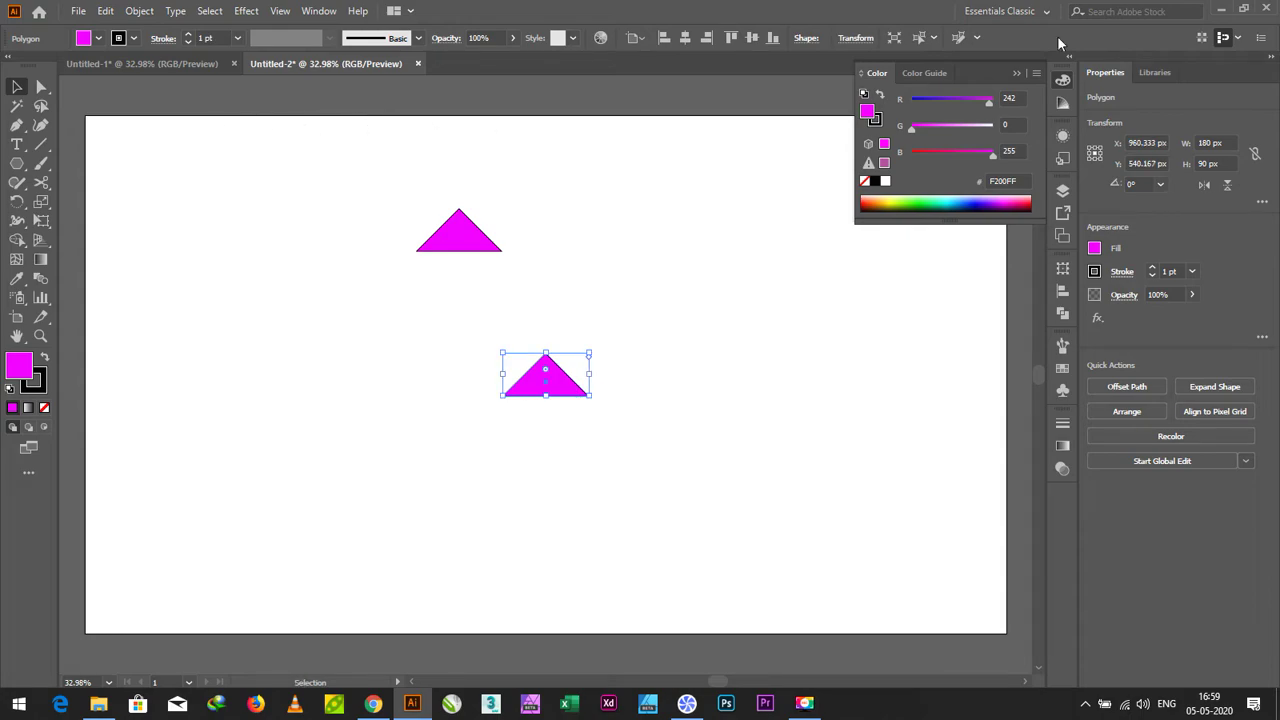
{"action": "left_click", "coordinate": [866, 38]}
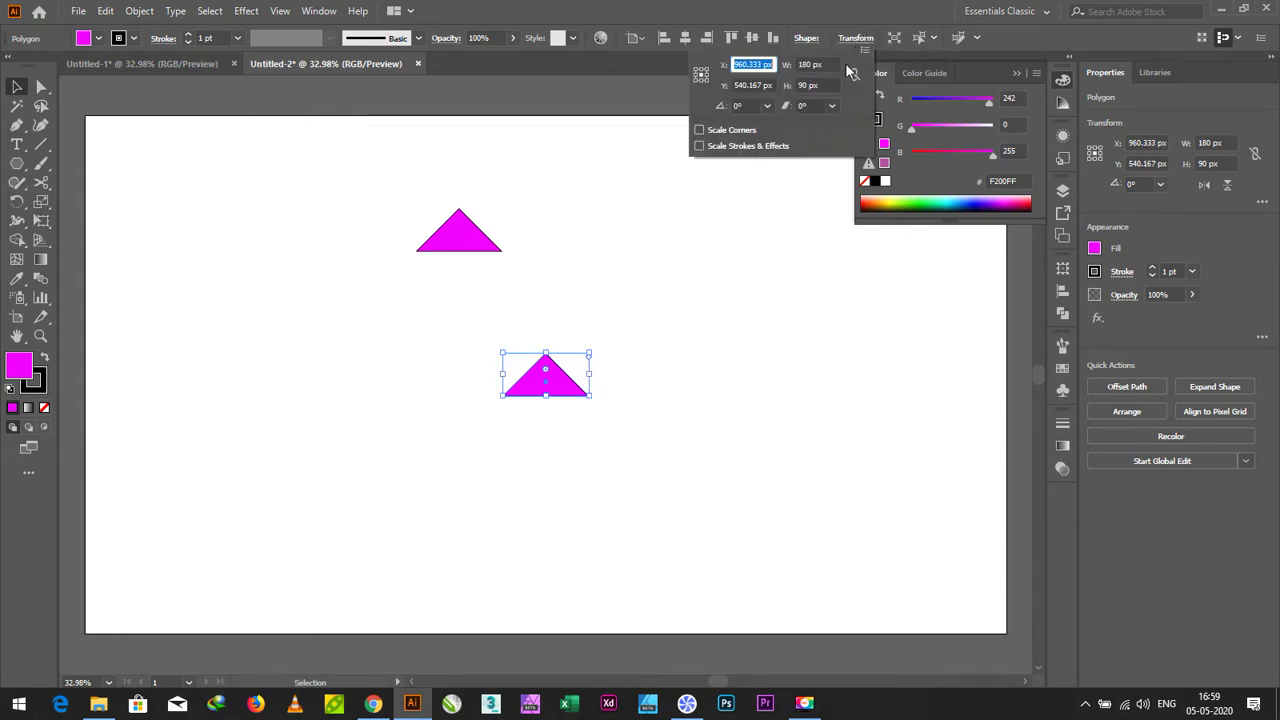
{"action": "left_click", "coordinate": [748, 105]}
{"action": "type", "text": "6"}
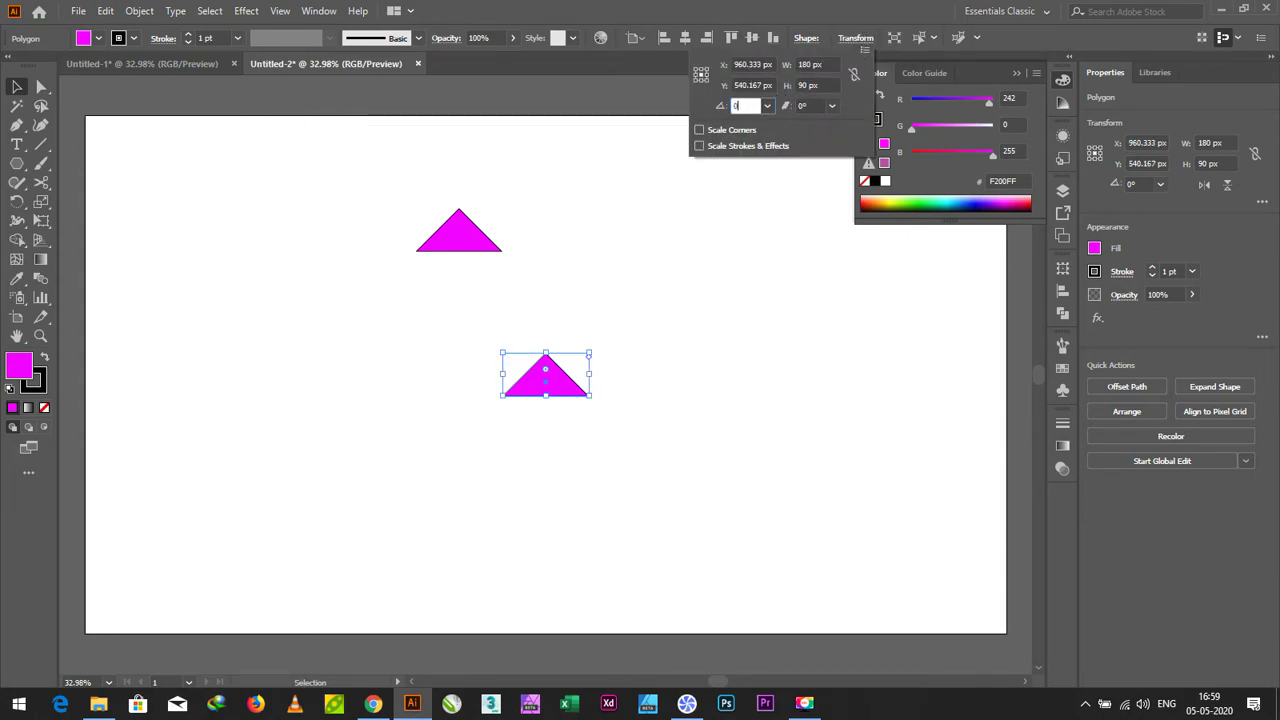
{"action": "key", "text": "BackSpace"}
{"action": "type", "text": "-9"}
{"action": "key", "text": "Return"}
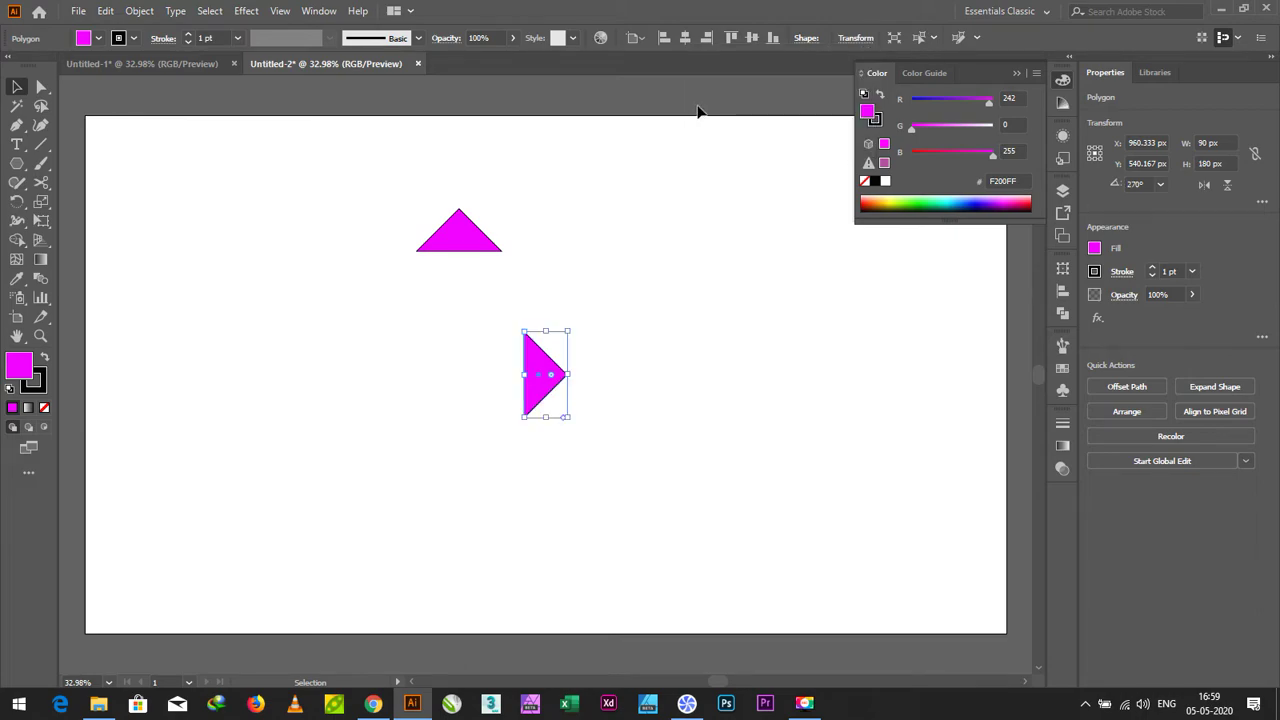
{"action": "key", "text": "ctrl+z"}
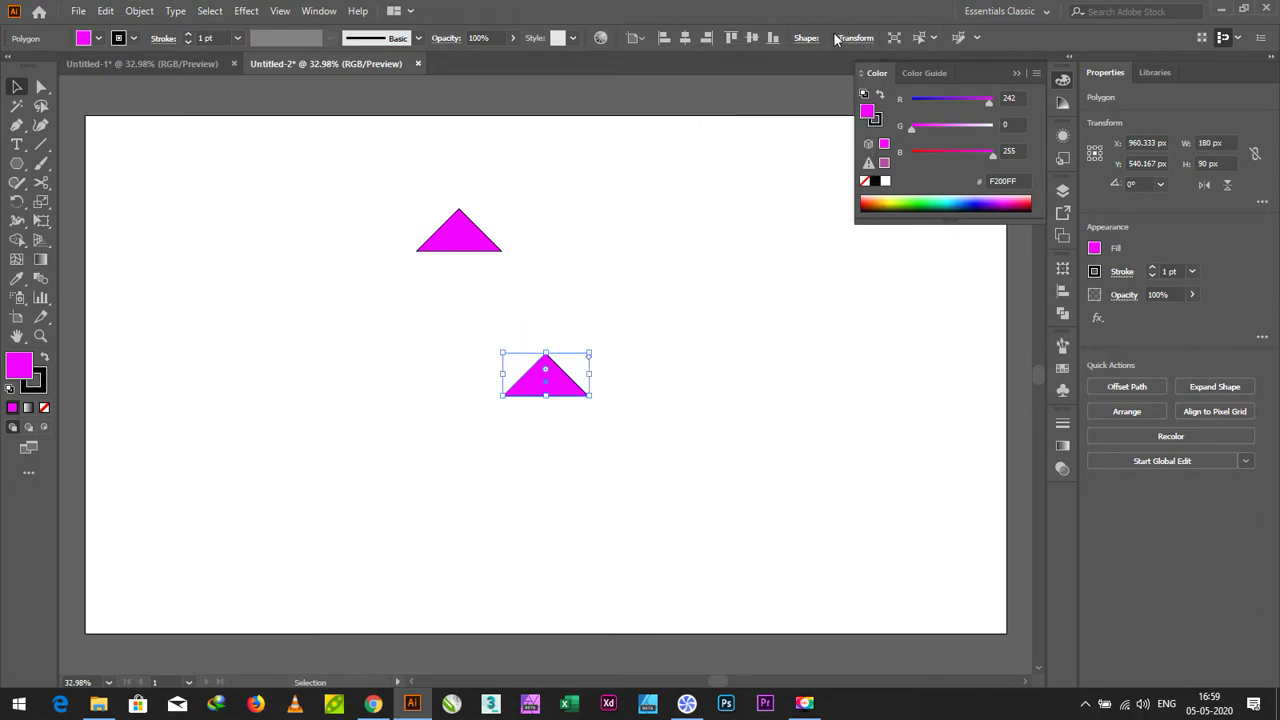
Step: Rotate the copy 180° so it points downward
{"action": "left_click", "coordinate": [840, 42]}
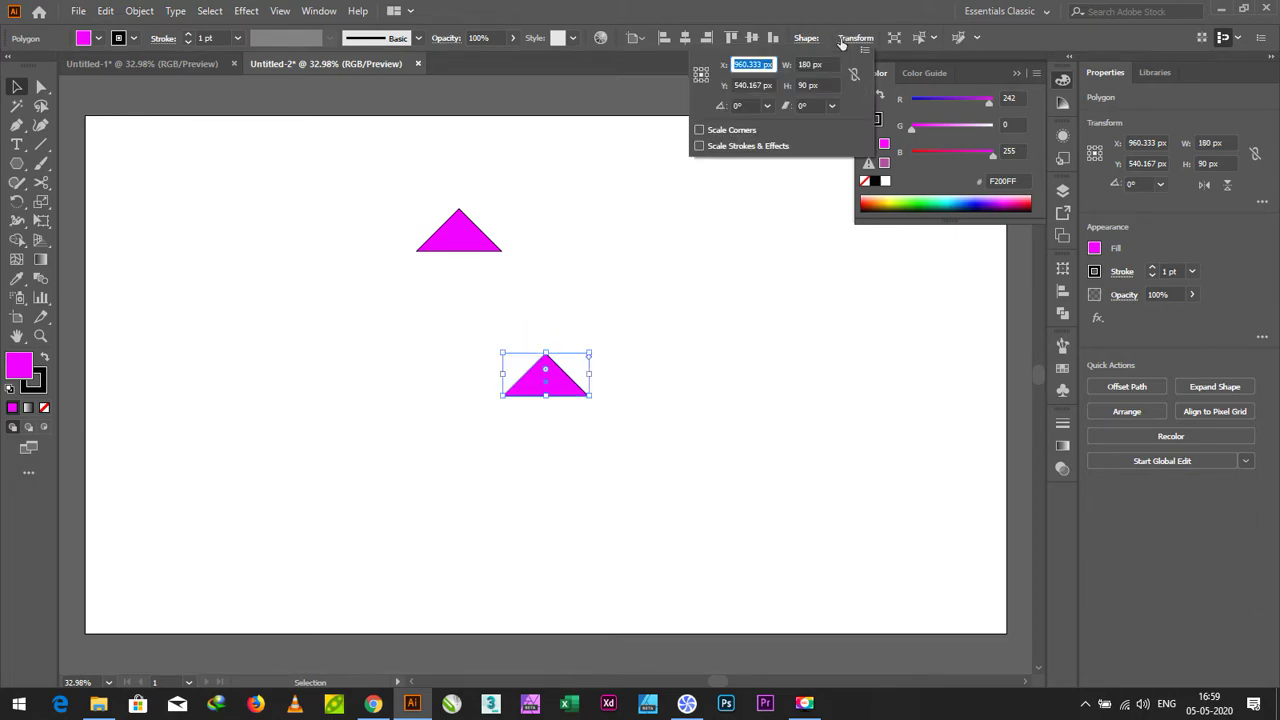
{"action": "left_click", "coordinate": [748, 106]}
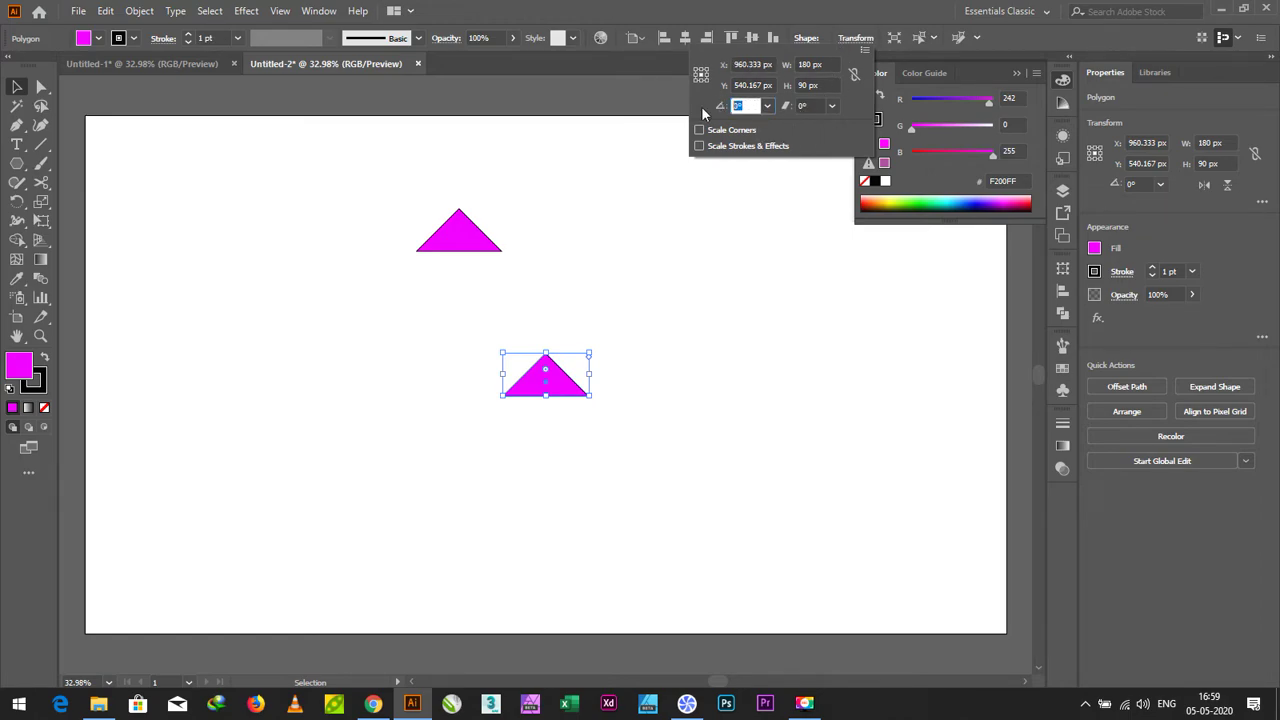
{"action": "type", "text": "18"}
{"action": "key", "text": "Return"}
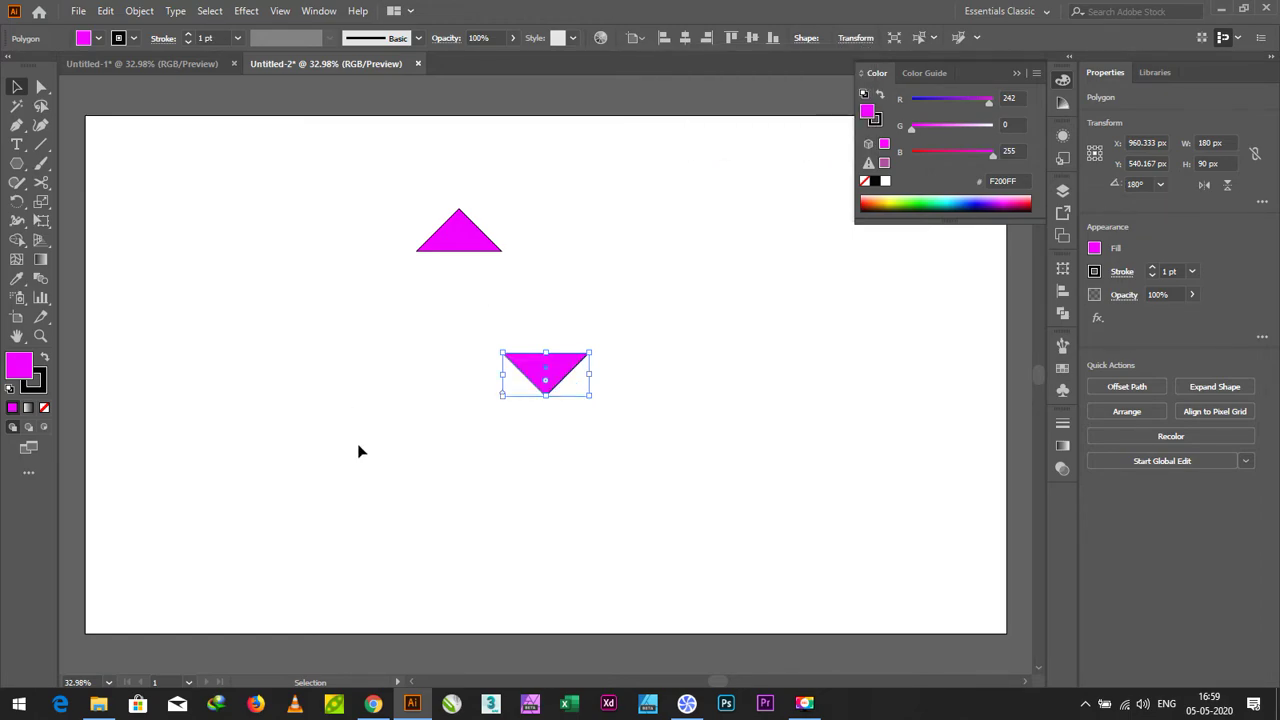
Step: Butt the flipped triangle against the first and remove both outlines
{"action": "left_click_drag", "start_coordinate": [554, 385], "coordinate": [510, 238]}
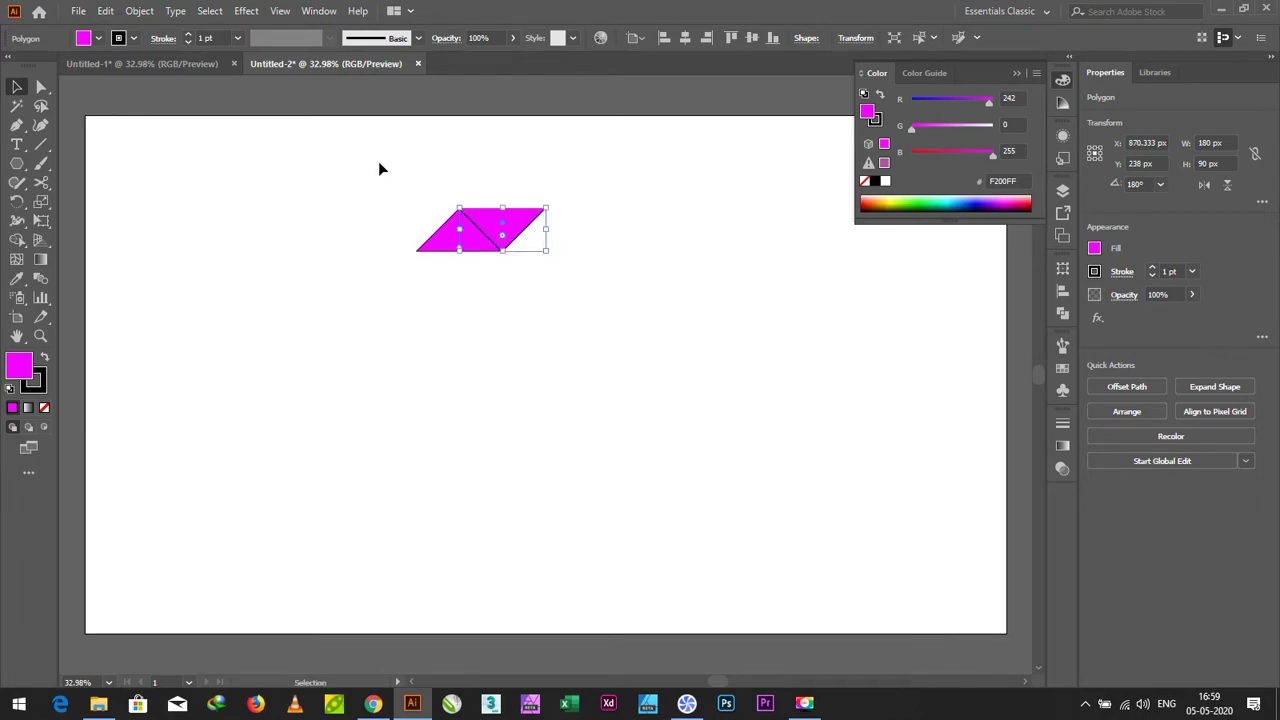
{"action": "left_click_drag", "start_coordinate": [378, 163], "coordinate": [611, 338]}
{"action": "left_click", "coordinate": [34, 384]}
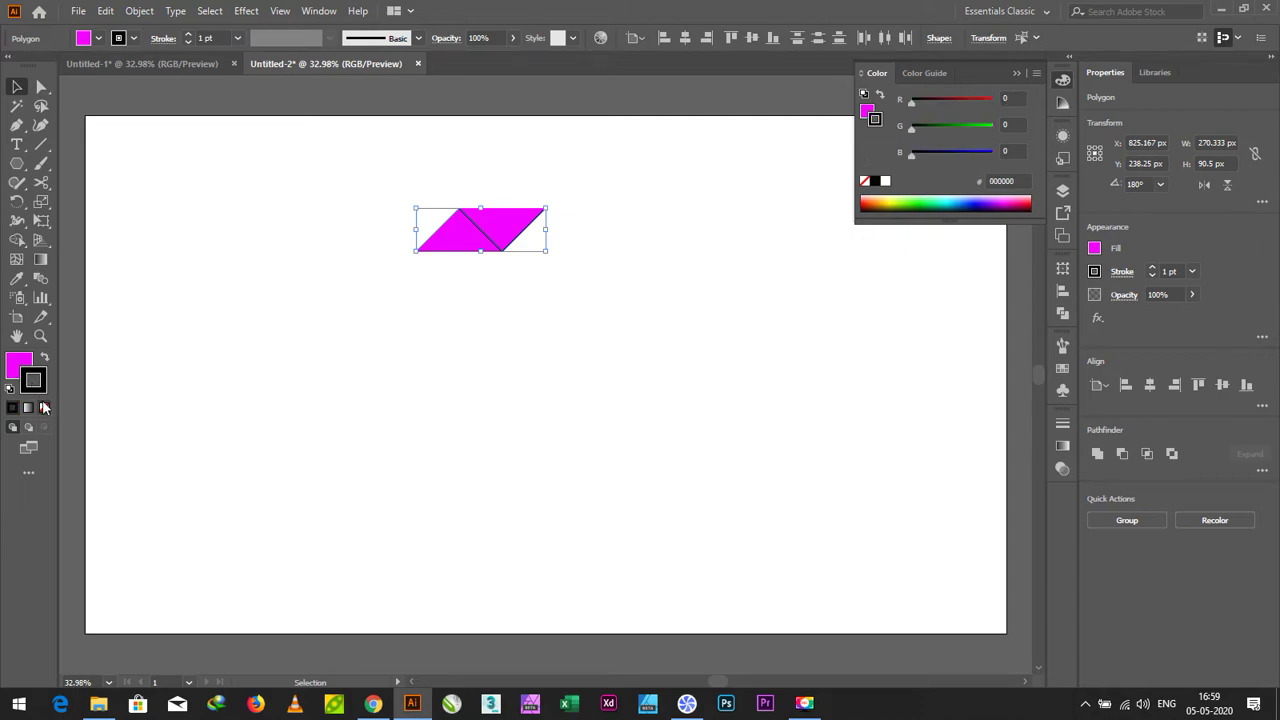
{"action": "left_click", "coordinate": [44, 407]}
{"action": "left_click", "coordinate": [157, 405]}
Step: Fill the right-hand triangle dark blue, then select both triangles
{"action": "left_click", "coordinate": [503, 230]}
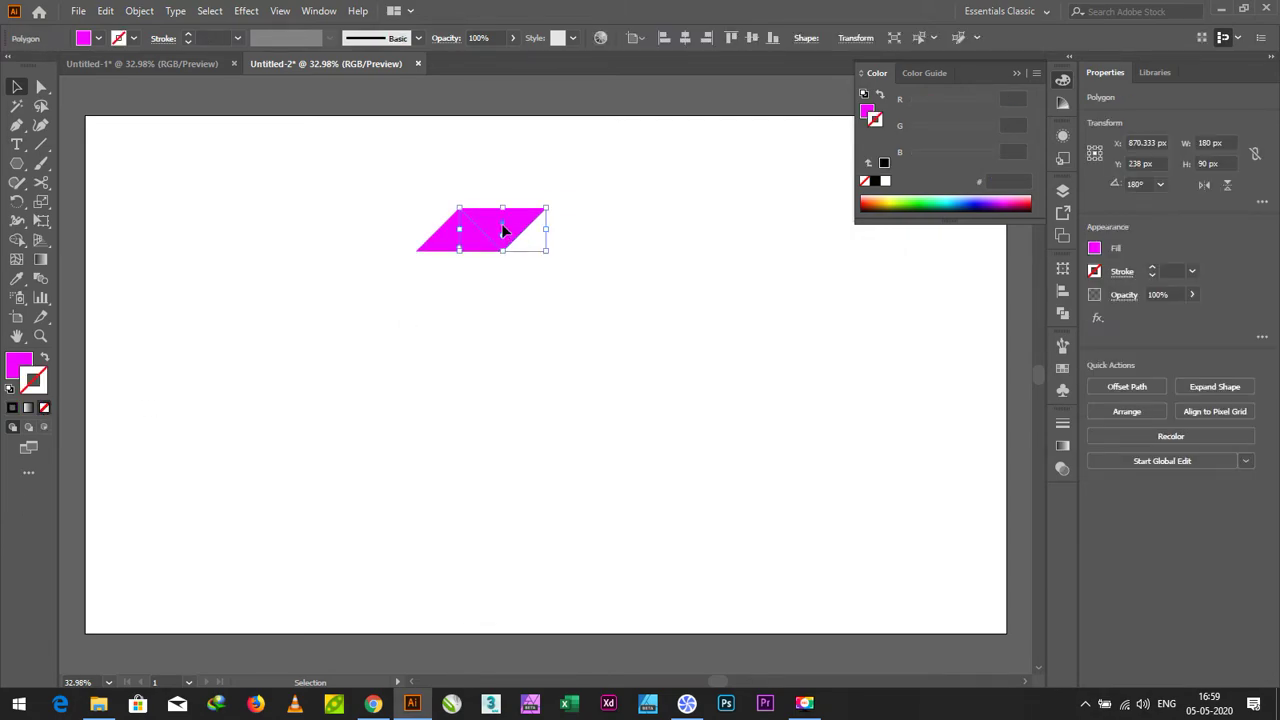
{"action": "left_click_drag", "start_coordinate": [503, 230], "coordinate": [503, 229]}
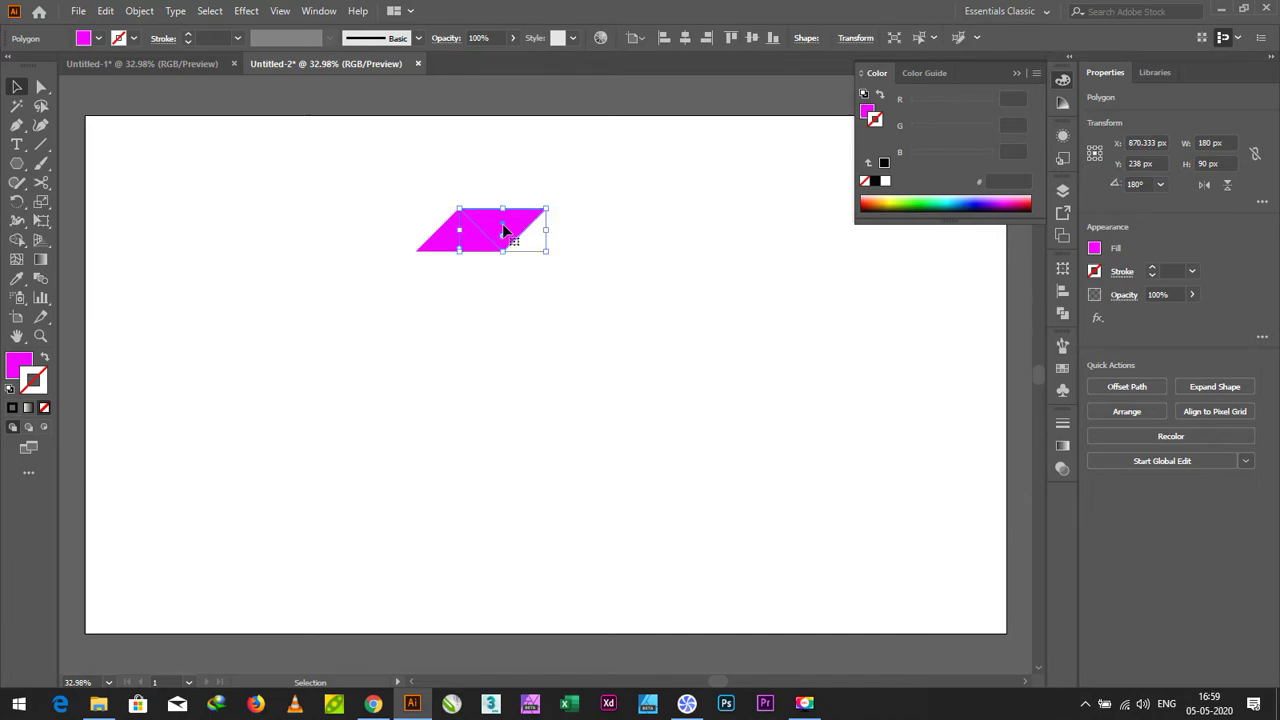
{"action": "left_click", "coordinate": [487, 279]}
{"action": "left_click_drag", "start_coordinate": [381, 182], "coordinate": [582, 298]}
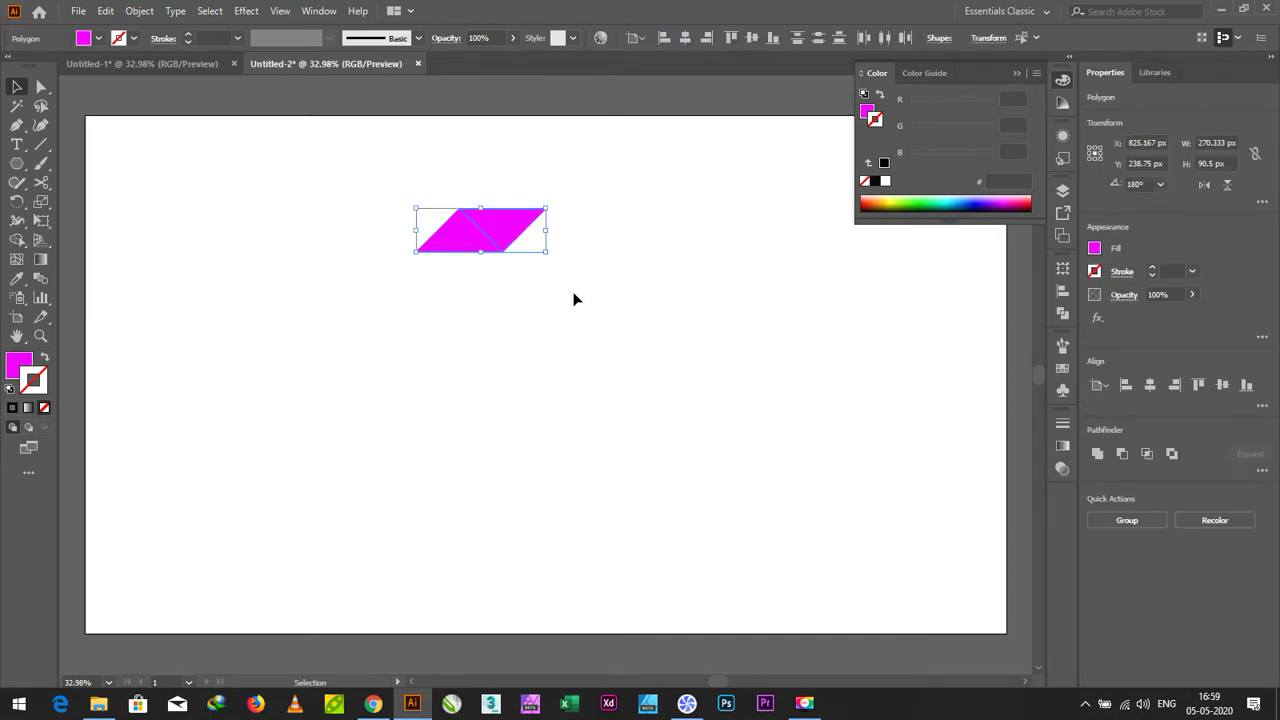
{"action": "left_click", "coordinate": [568, 331]}
{"action": "left_click", "coordinate": [504, 239]}
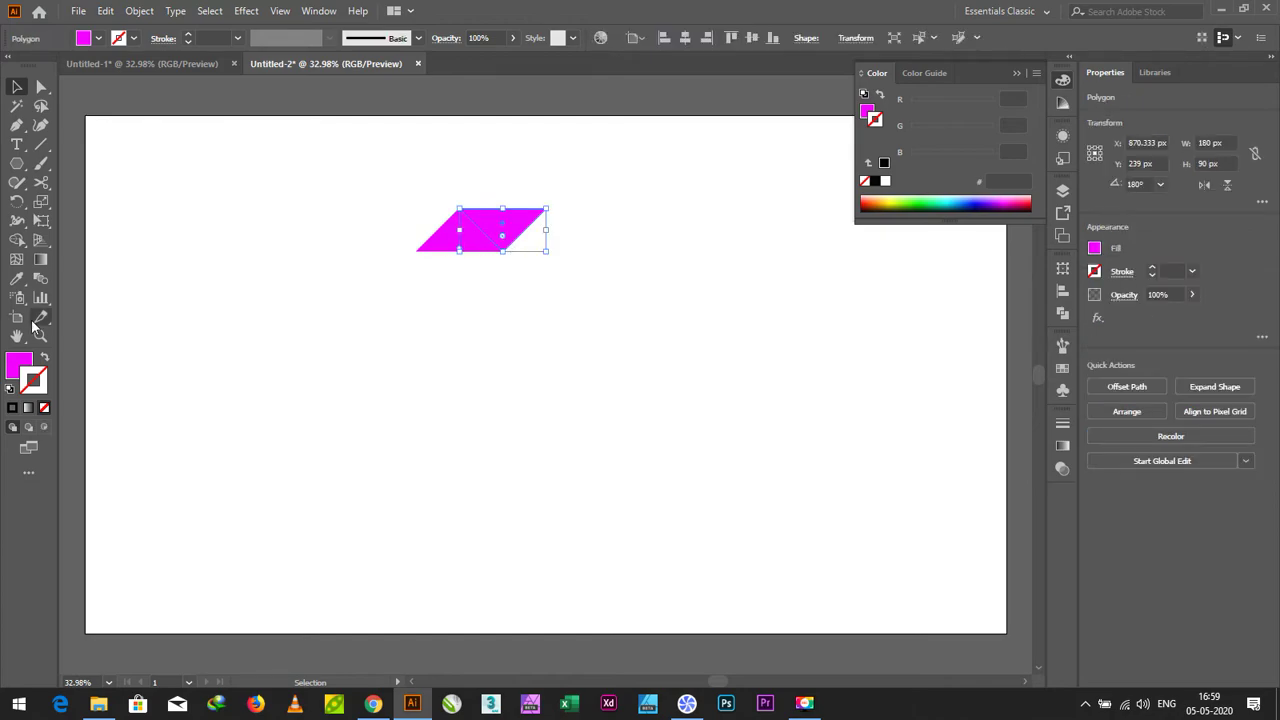
{"action": "double_click", "coordinate": [26, 358]}
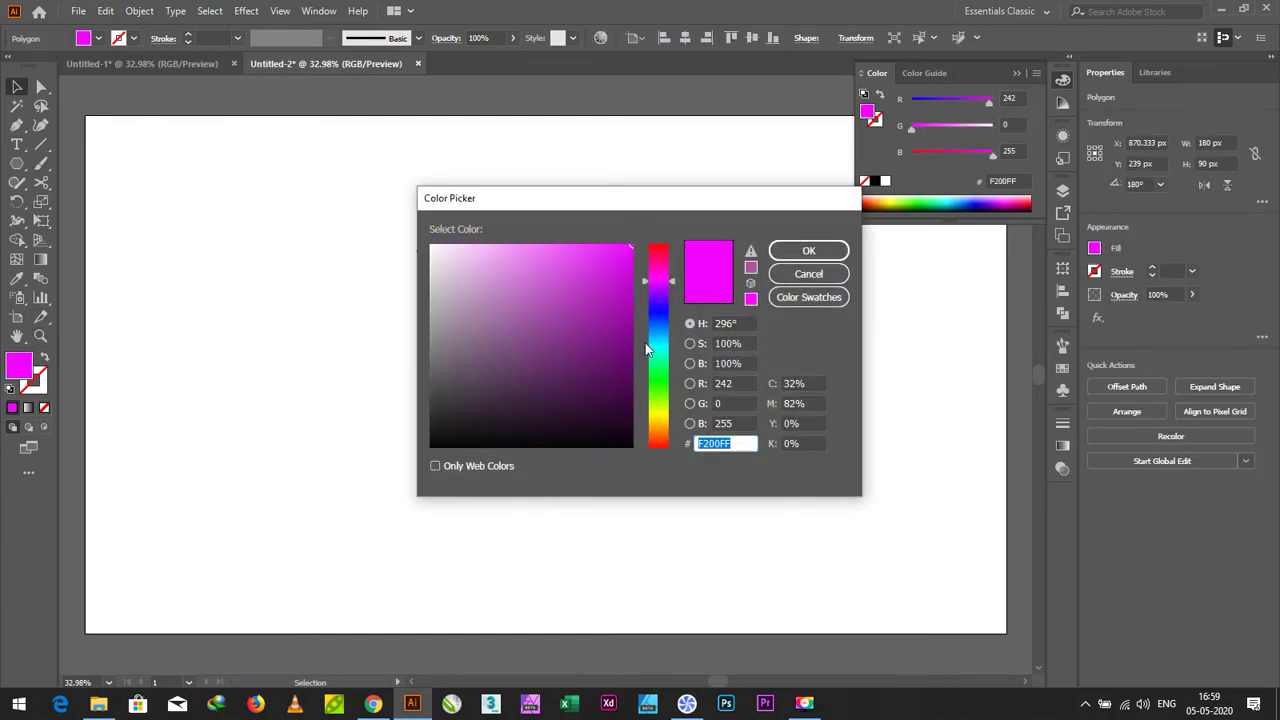
{"action": "left_click", "coordinate": [657, 320]}
{"action": "left_click", "coordinate": [608, 302]}
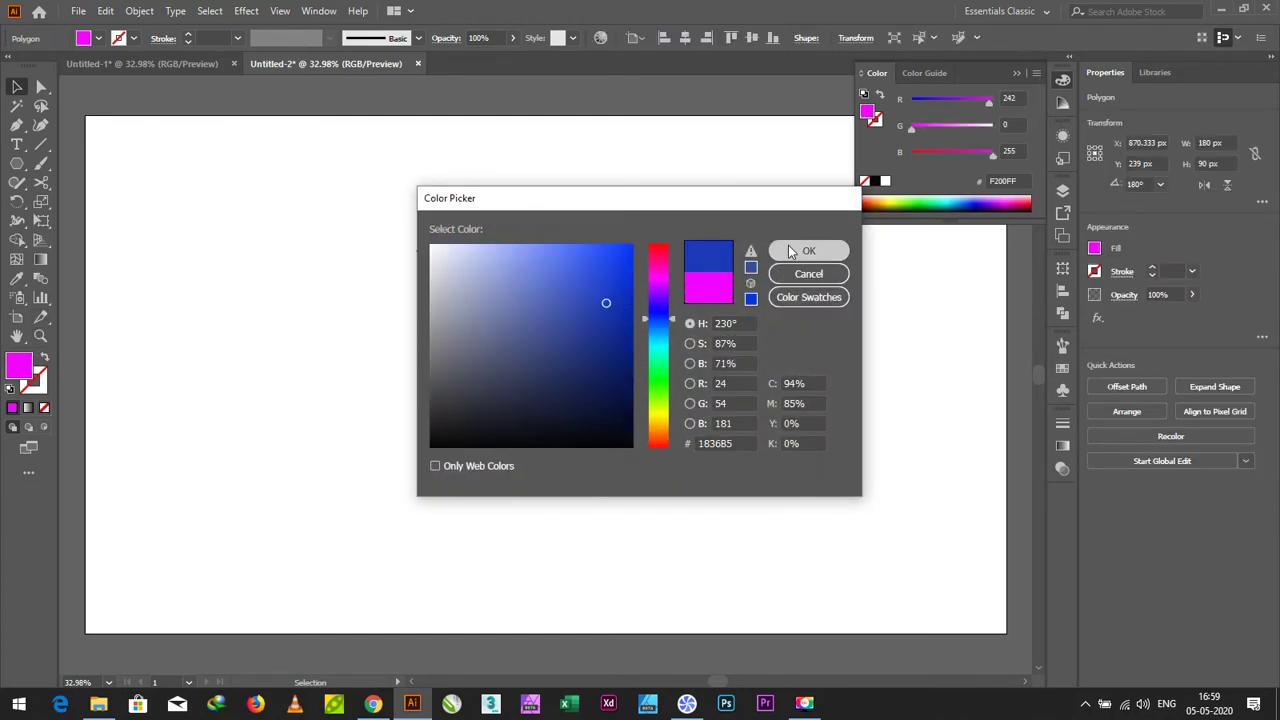
{"action": "left_click", "coordinate": [800, 251]}
{"action": "key", "text": "ctrl+a"}
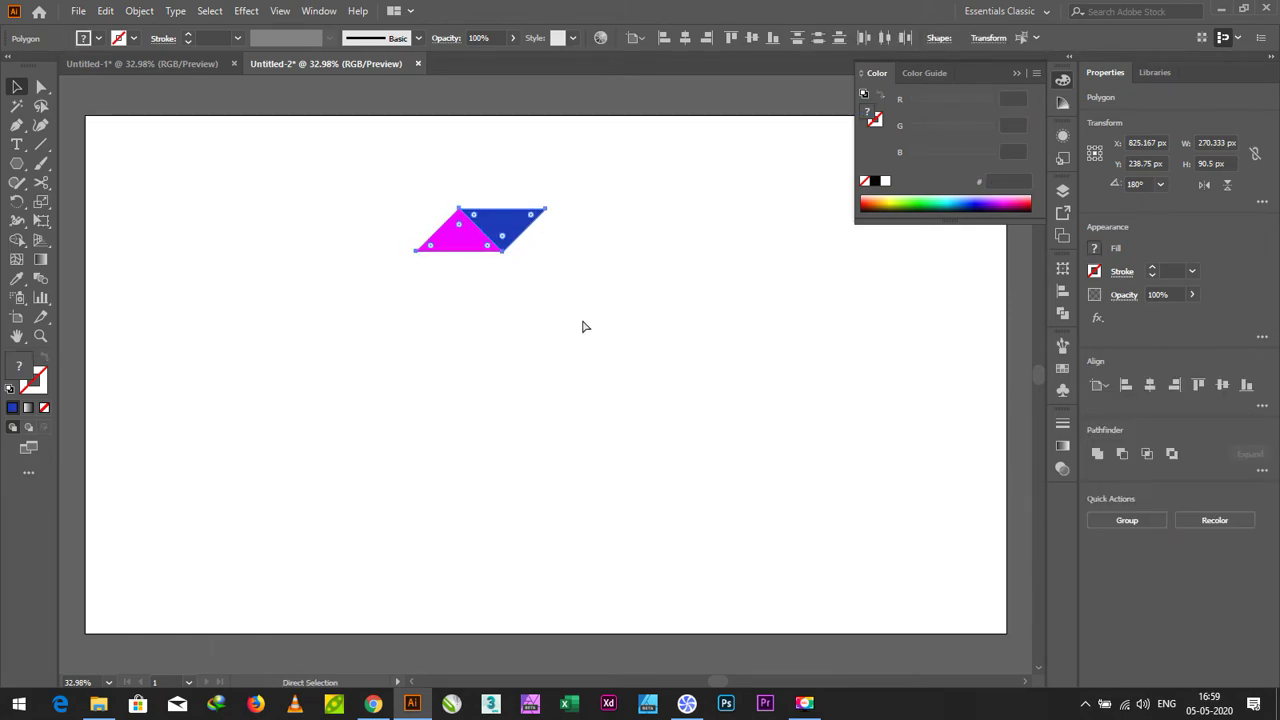
Step: Duplicate the two-tone pair and rotate the copy 90°
{"action": "key", "text": "ctrl+c"}
{"action": "key", "text": "ctrl+v"}
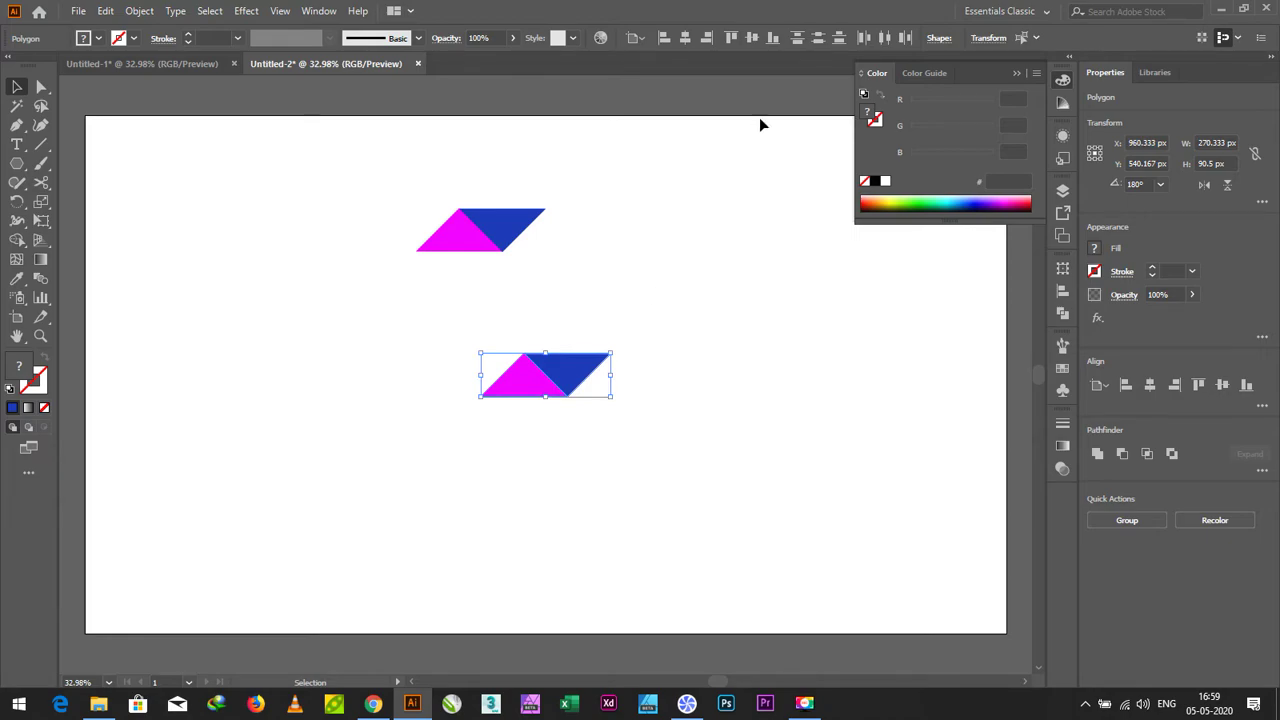
{"action": "left_click", "coordinate": [974, 42]}
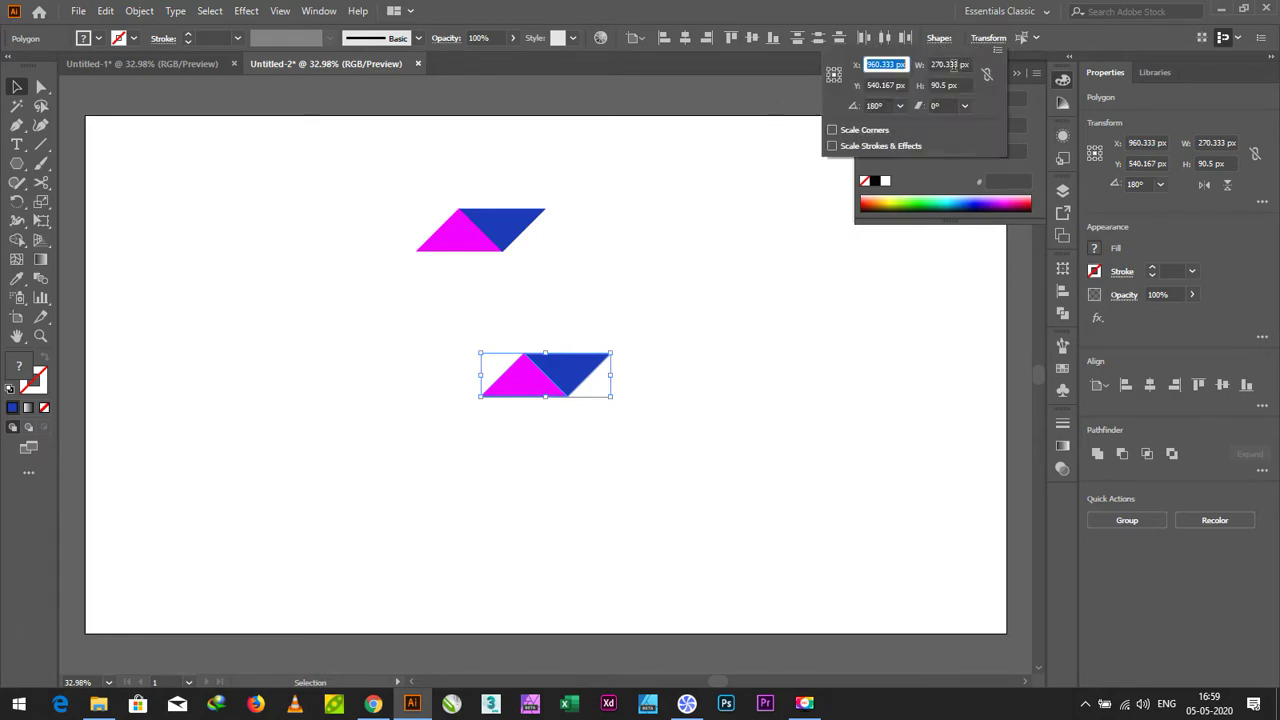
{"action": "left_click", "coordinate": [880, 105]}
{"action": "type", "text": "90"}
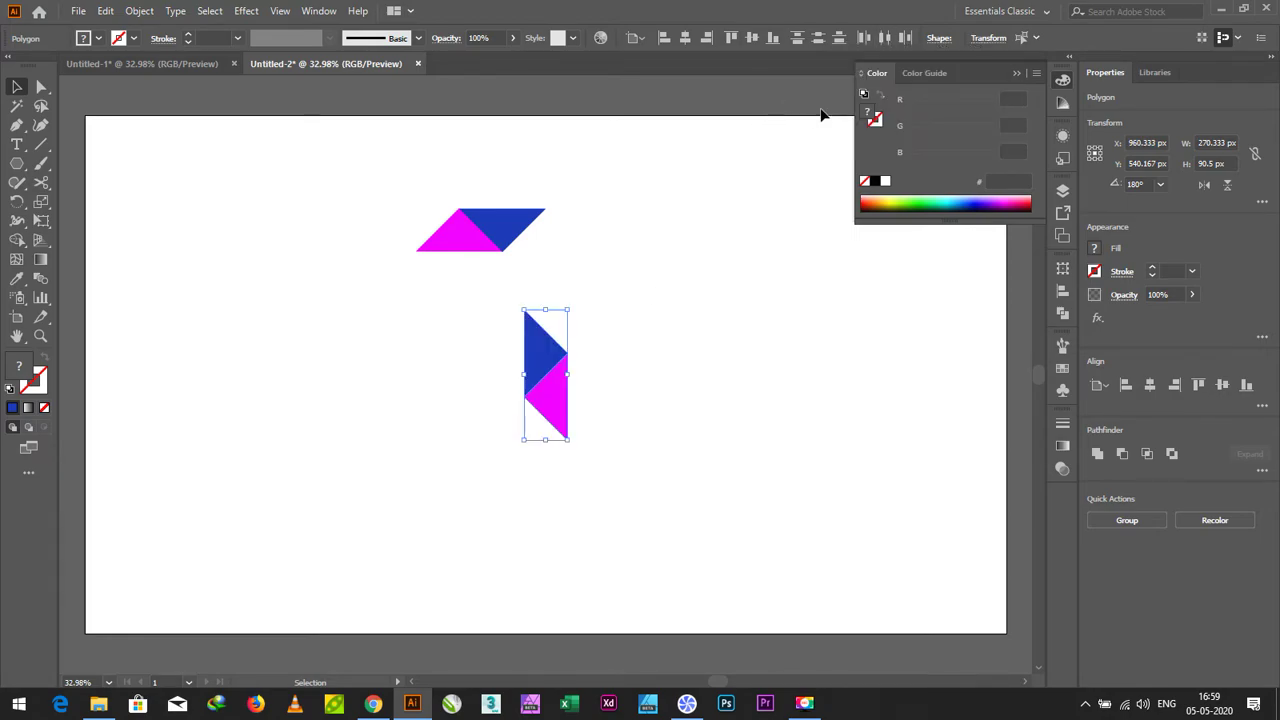
{"action": "key", "text": "Return"}
{"action": "left_click_drag", "start_coordinate": [566, 376], "coordinate": [539, 230]}
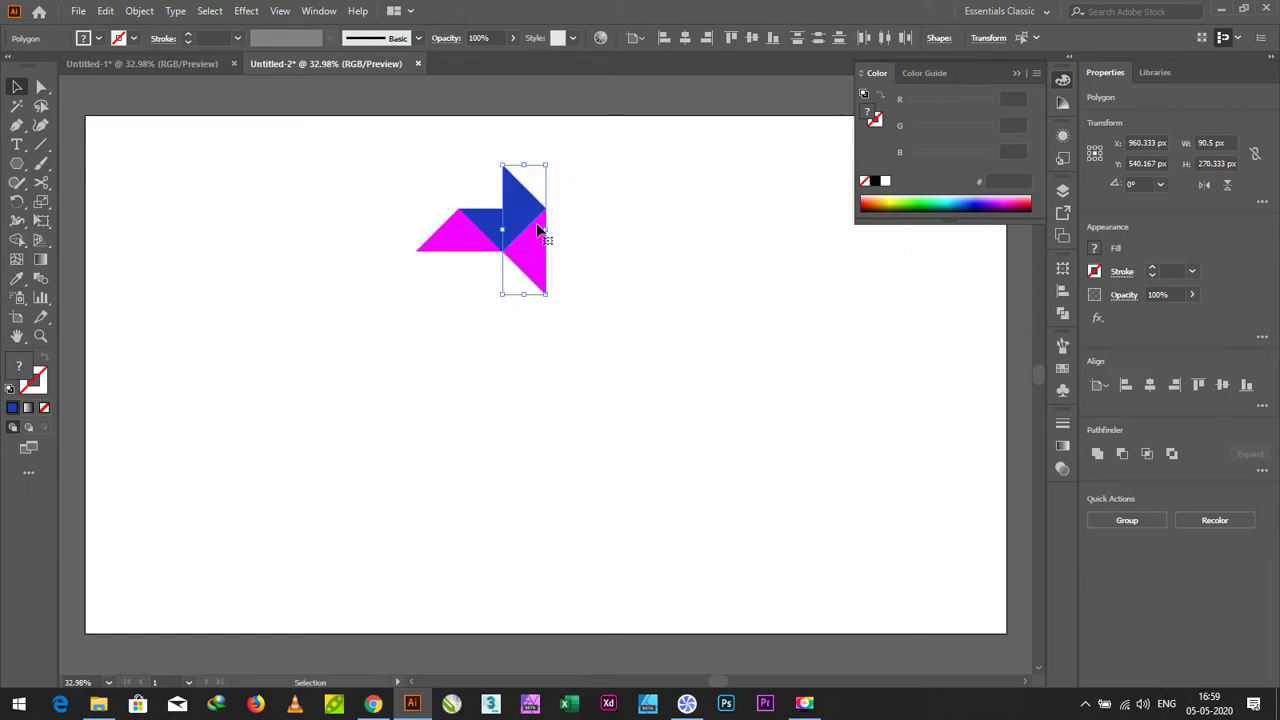
{"action": "key", "text": "ctrl+z"}
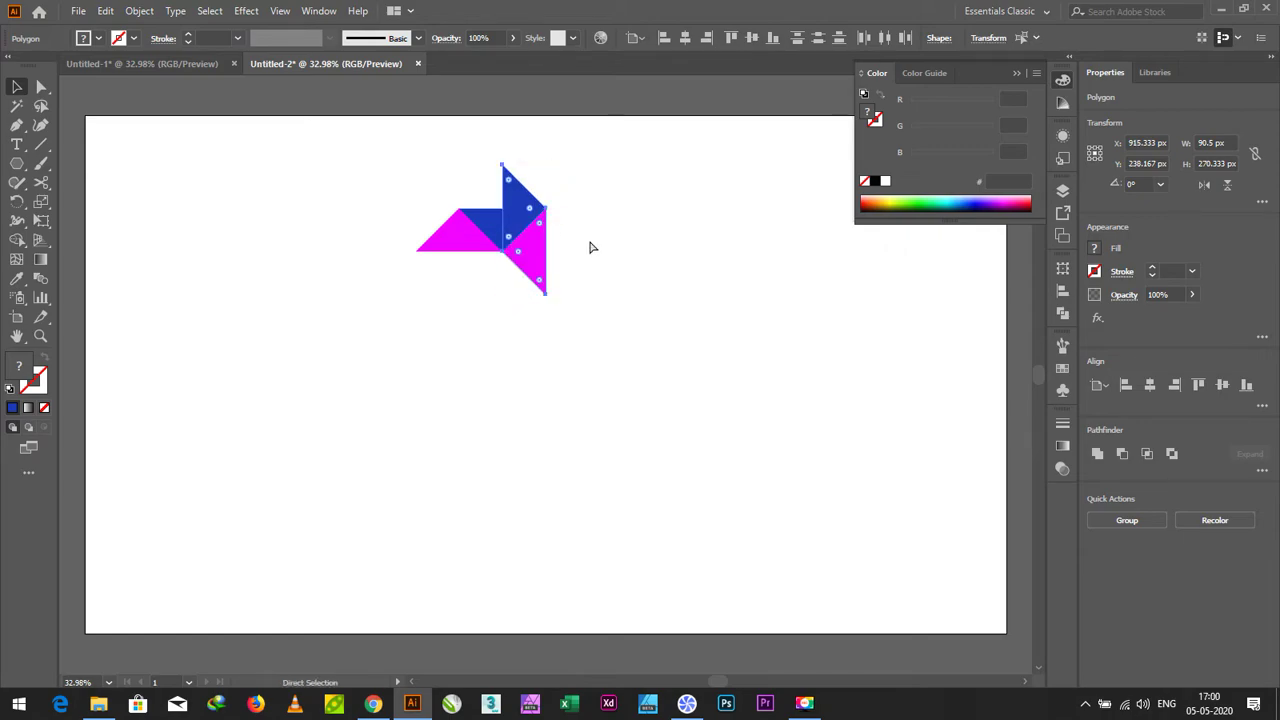
Step: Rotate the copy a further 90° and try fitting it into the pinwheel
{"action": "left_click", "coordinate": [990, 38]}
{"action": "left_click", "coordinate": [882, 104]}
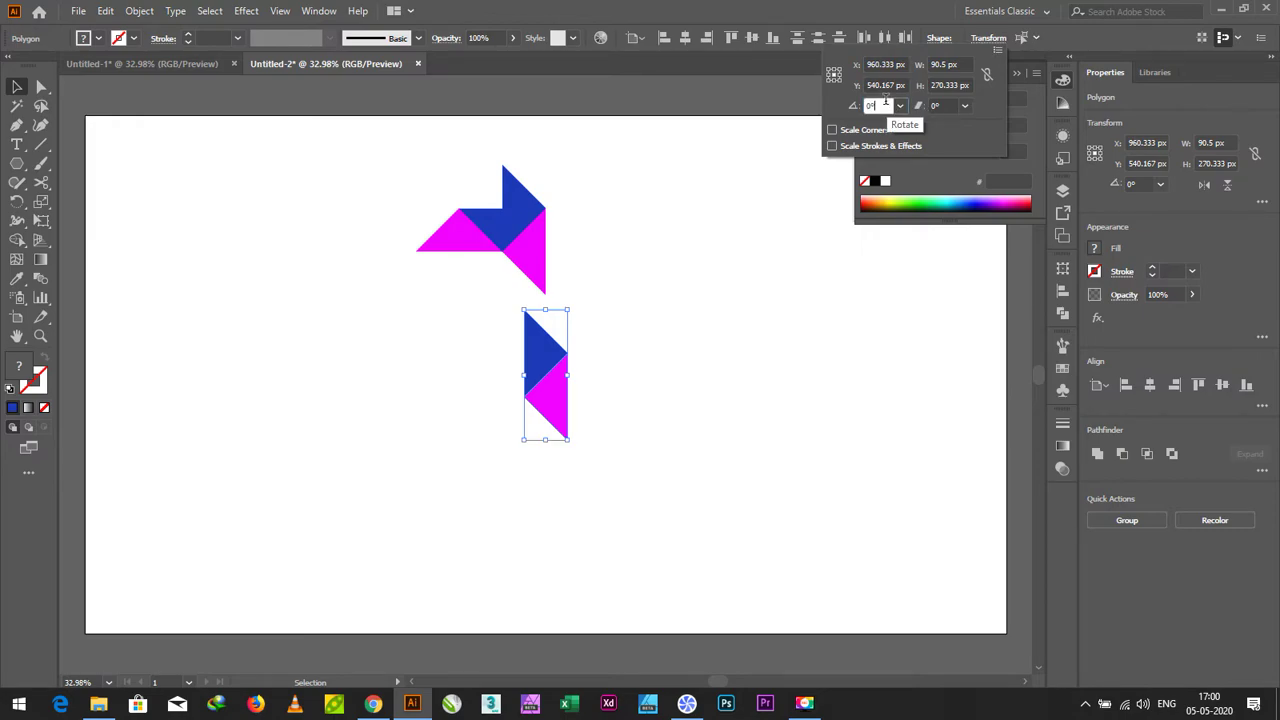
{"action": "type", "text": "90"}
{"action": "key", "text": "Return"}
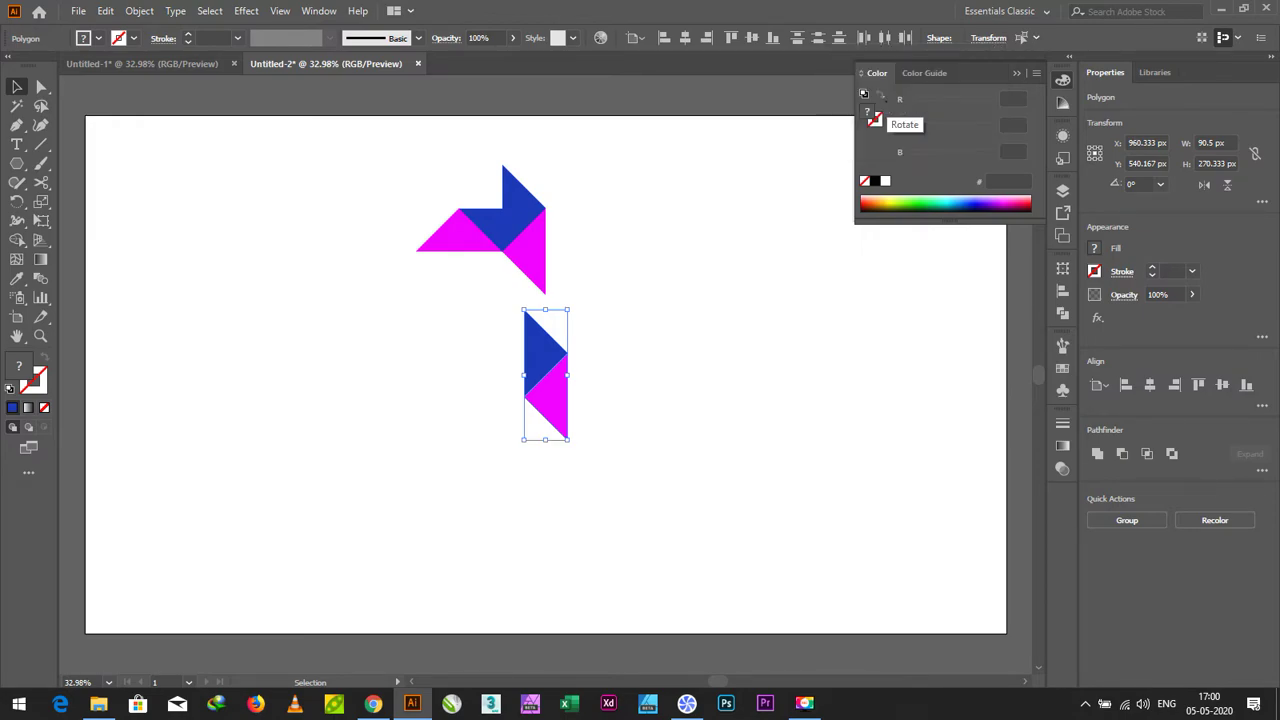
{"action": "left_click_drag", "start_coordinate": [554, 375], "coordinate": [529, 272]}
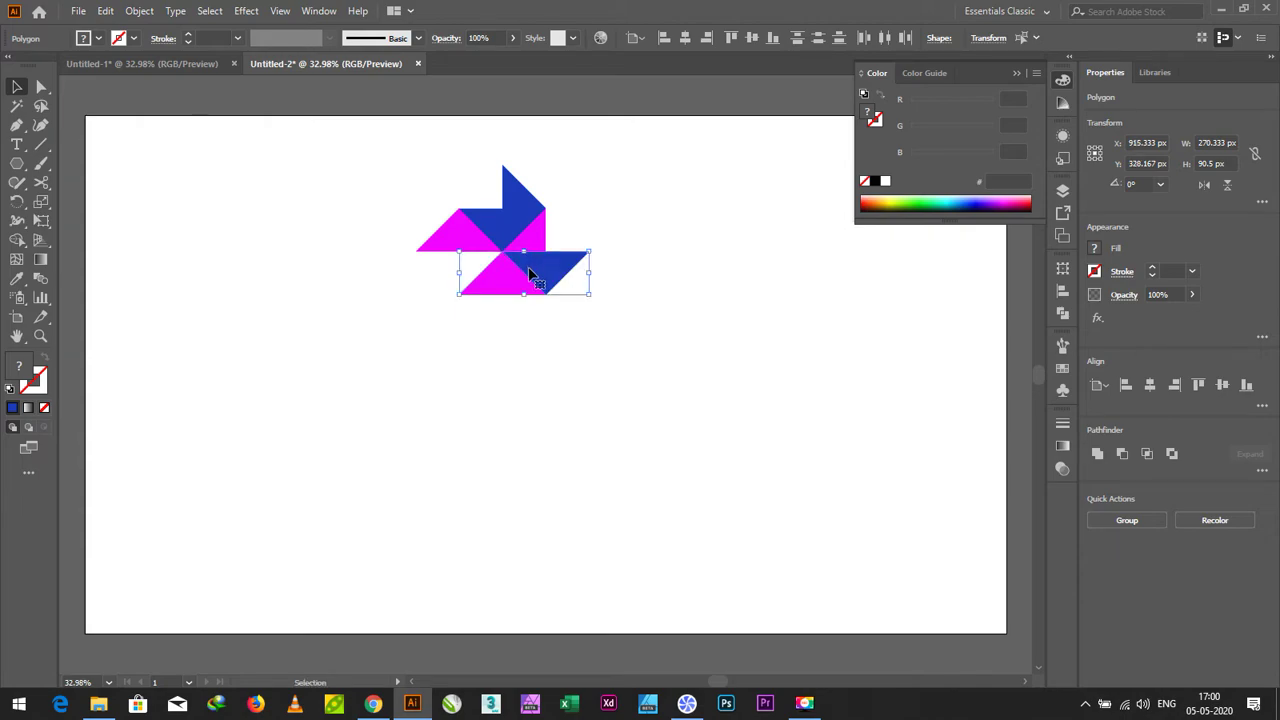
{"action": "left_click", "coordinate": [533, 351]}
{"action": "key", "text": "ctrl+z"}
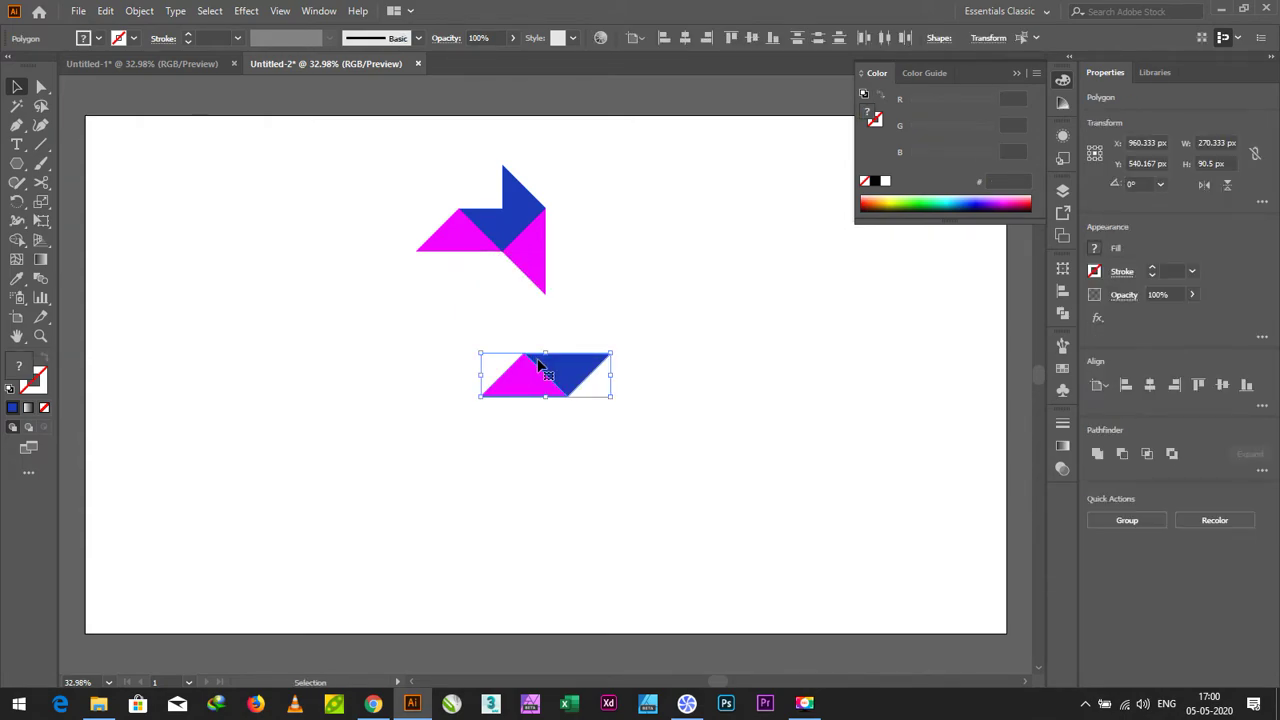
{"action": "left_click_drag", "start_coordinate": [562, 376], "coordinate": [541, 288]}
{"action": "key", "text": "ctrl+z"}
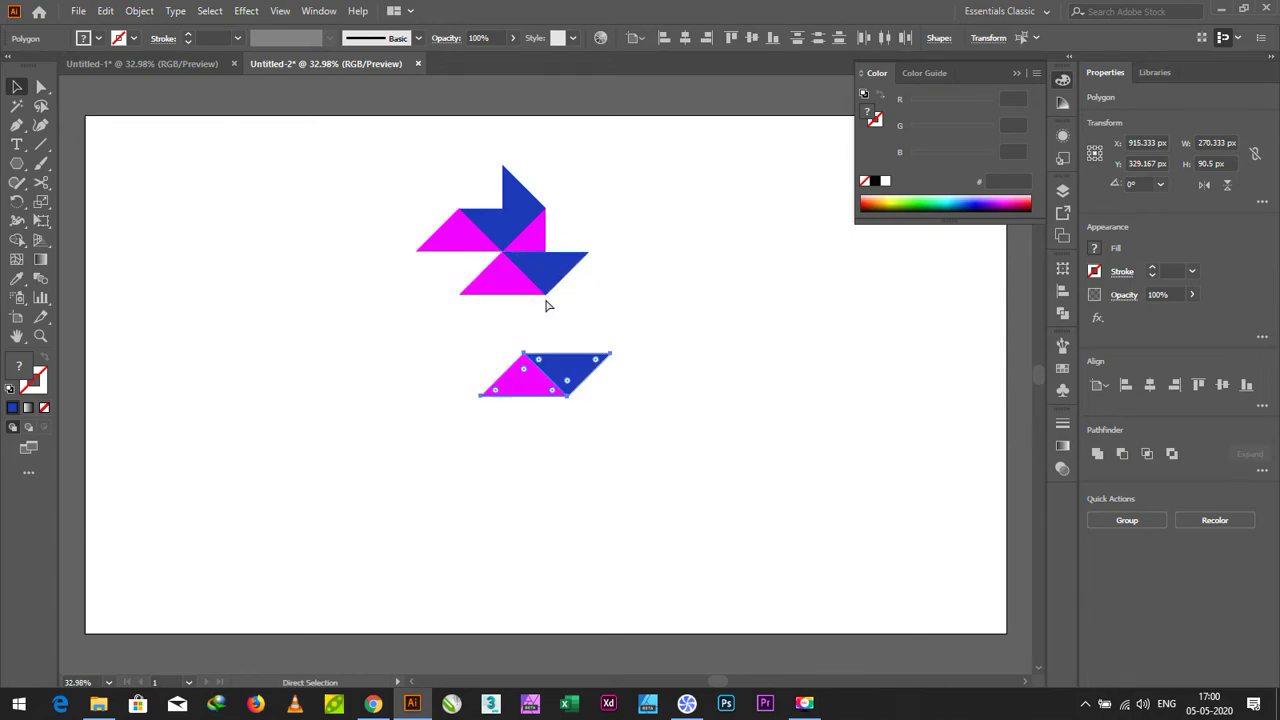
Step: Rotate the pair 90° again and fit it into the pinwheel's lower-left gap
{"action": "left_click", "coordinate": [975, 40]}
{"action": "left_click", "coordinate": [884, 105]}
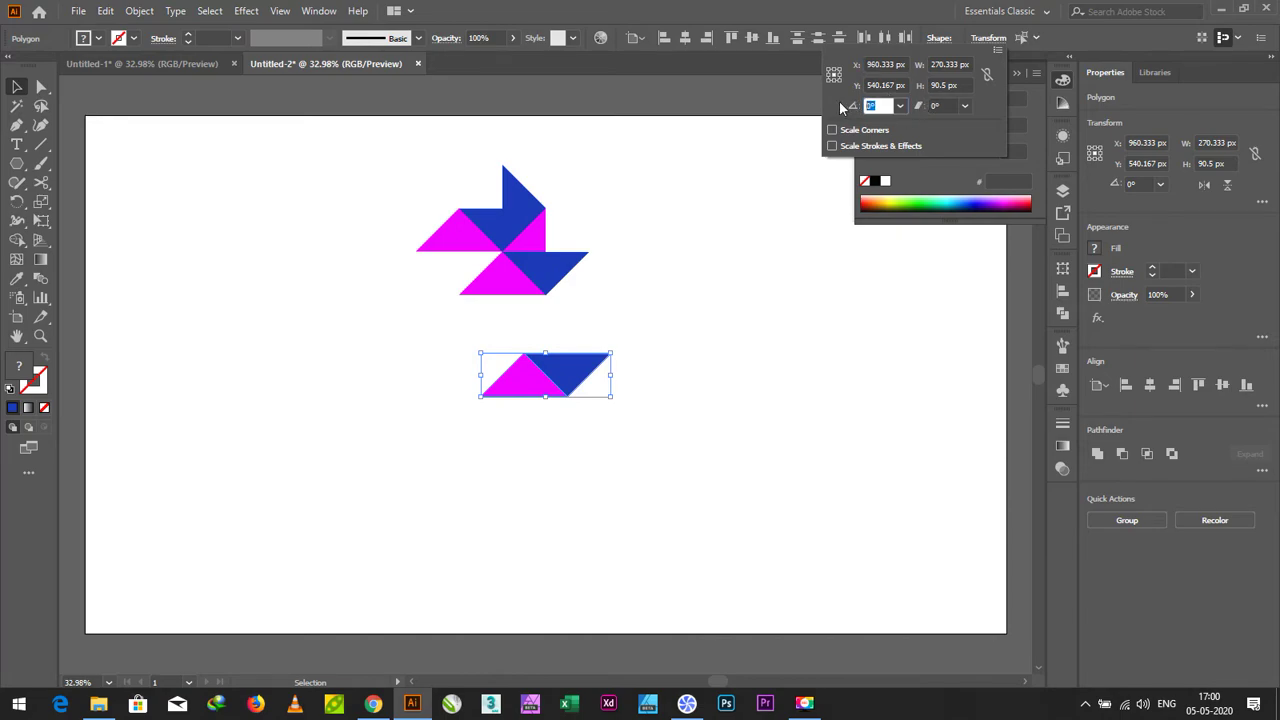
{"action": "type", "text": "90"}
{"action": "key", "text": "Return"}
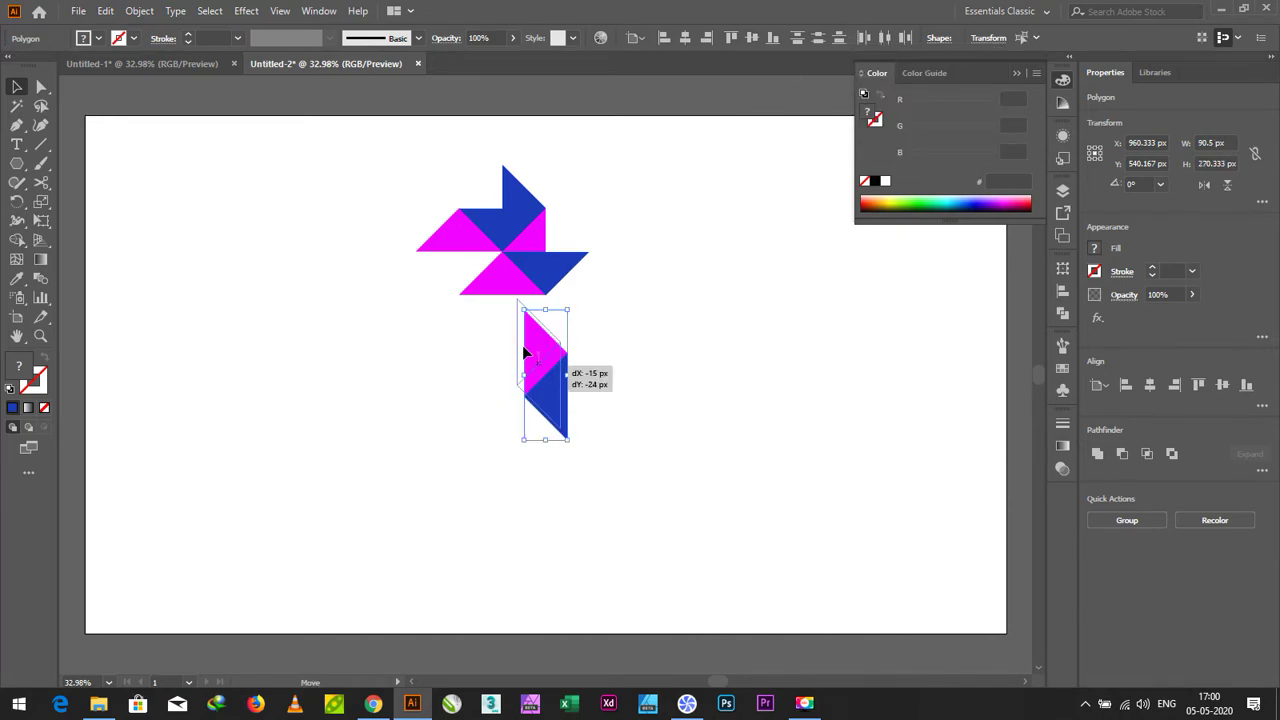
{"action": "left_click_drag", "start_coordinate": [526, 352], "coordinate": [480, 281]}
{"action": "left_click", "coordinate": [562, 383]}
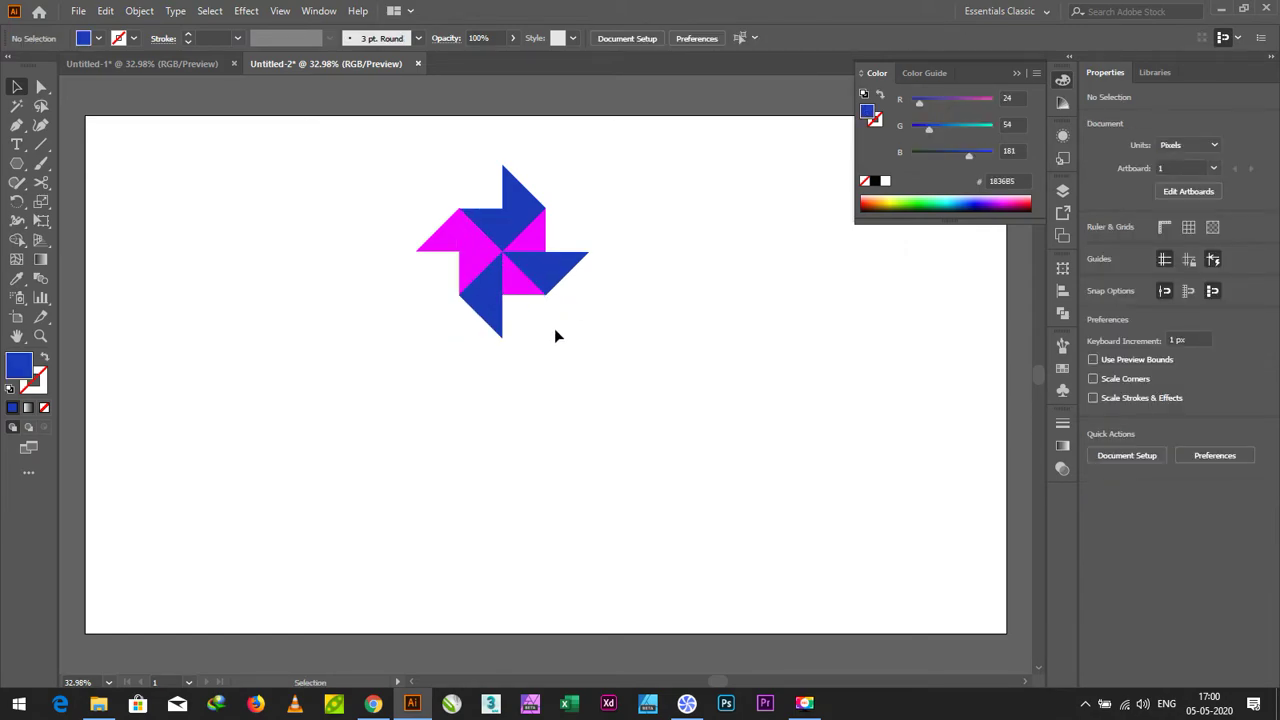
Step: Recolour the upper-right blue triangle teal and its magenta neighbour green
{"action": "left_click", "coordinate": [531, 209]}
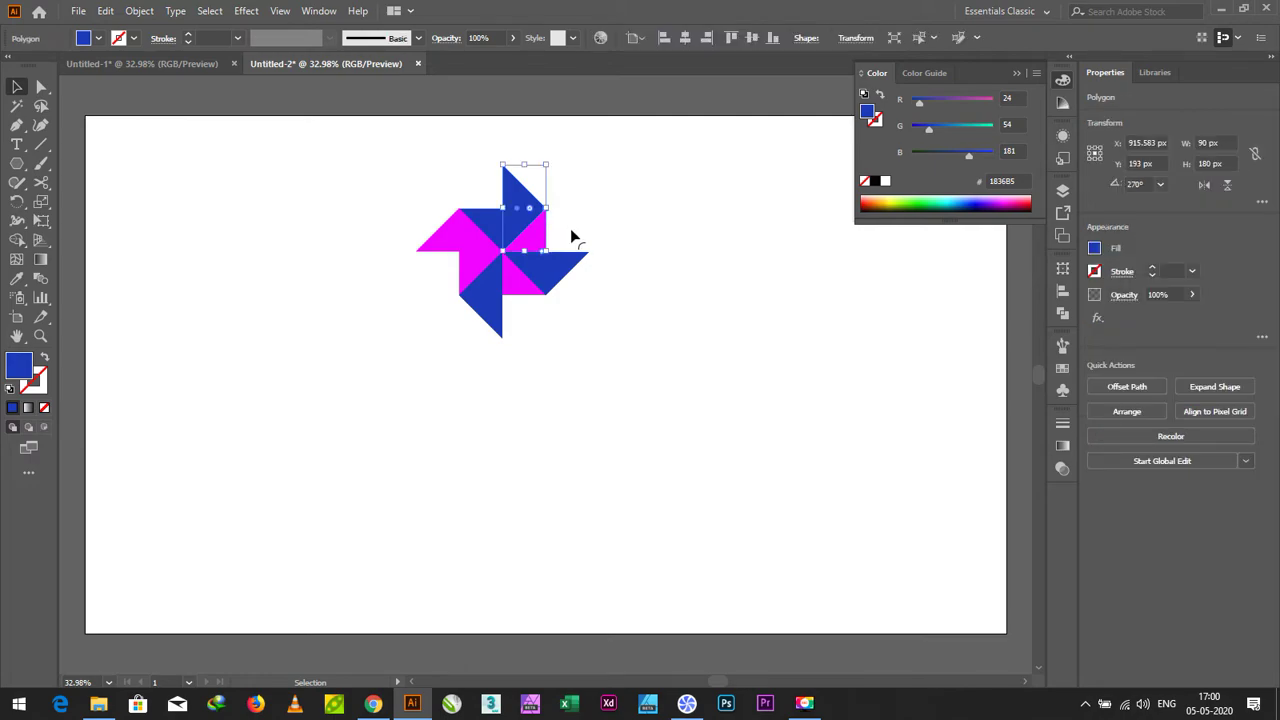
{"action": "double_click", "coordinate": [27, 360]}
{"action": "left_click", "coordinate": [652, 341]}
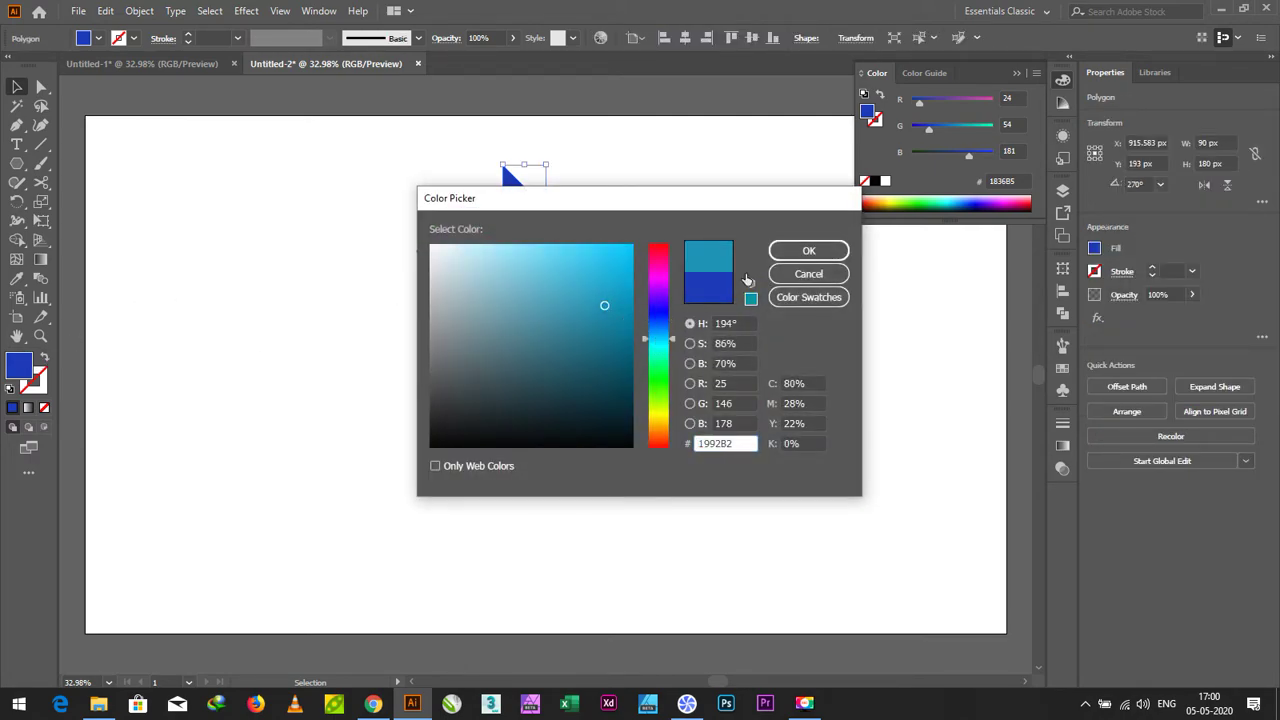
{"action": "left_click", "coordinate": [785, 250]}
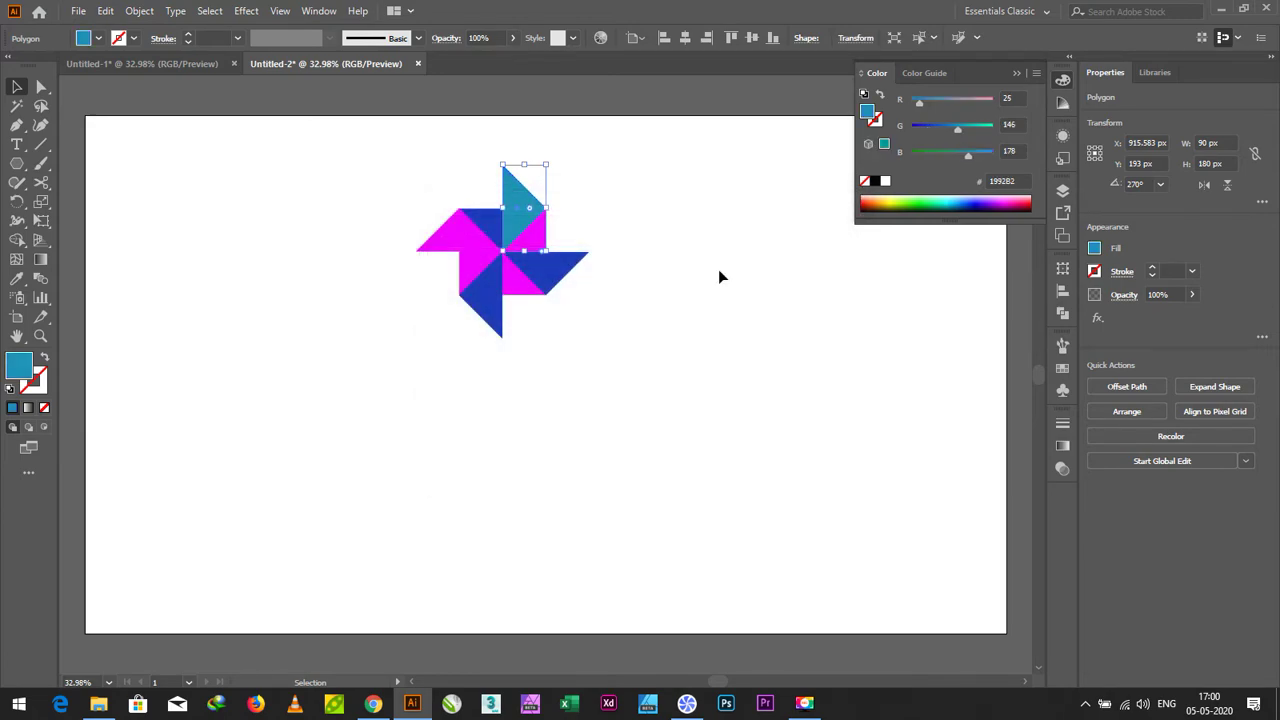
{"action": "left_click", "coordinate": [571, 235]}
{"action": "left_click", "coordinate": [524, 268]}
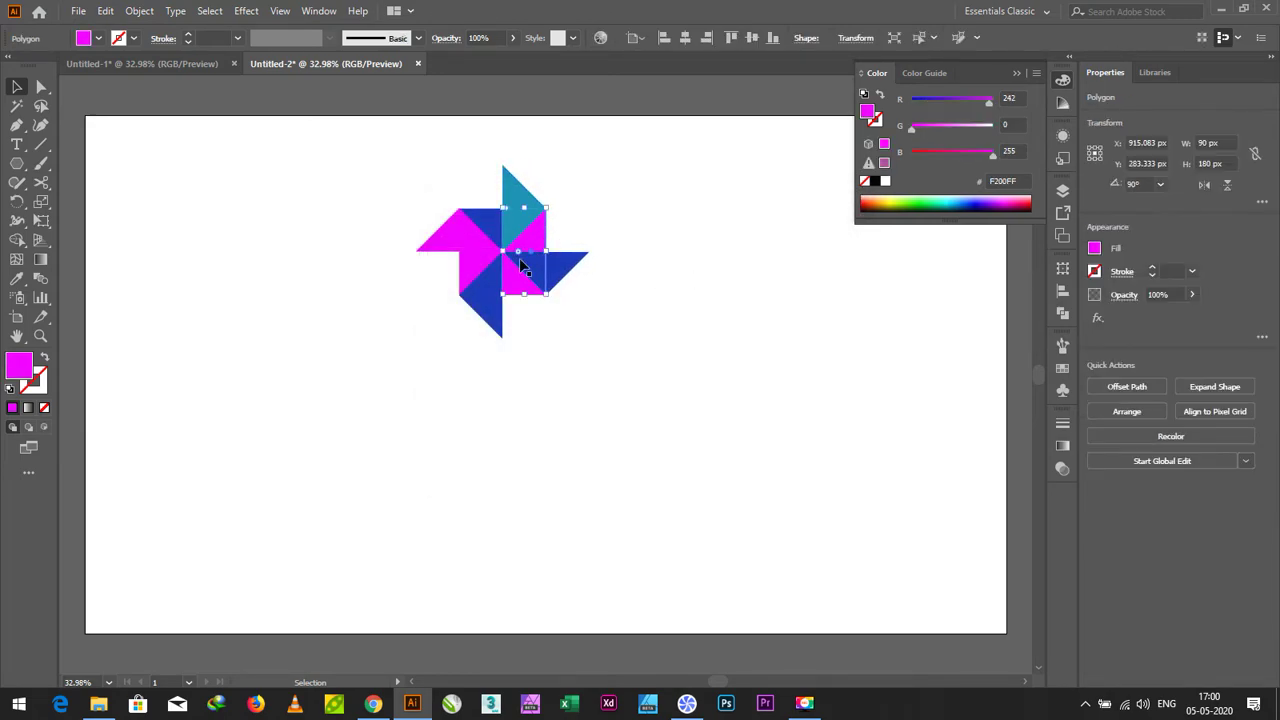
{"action": "double_click", "coordinate": [25, 370]}
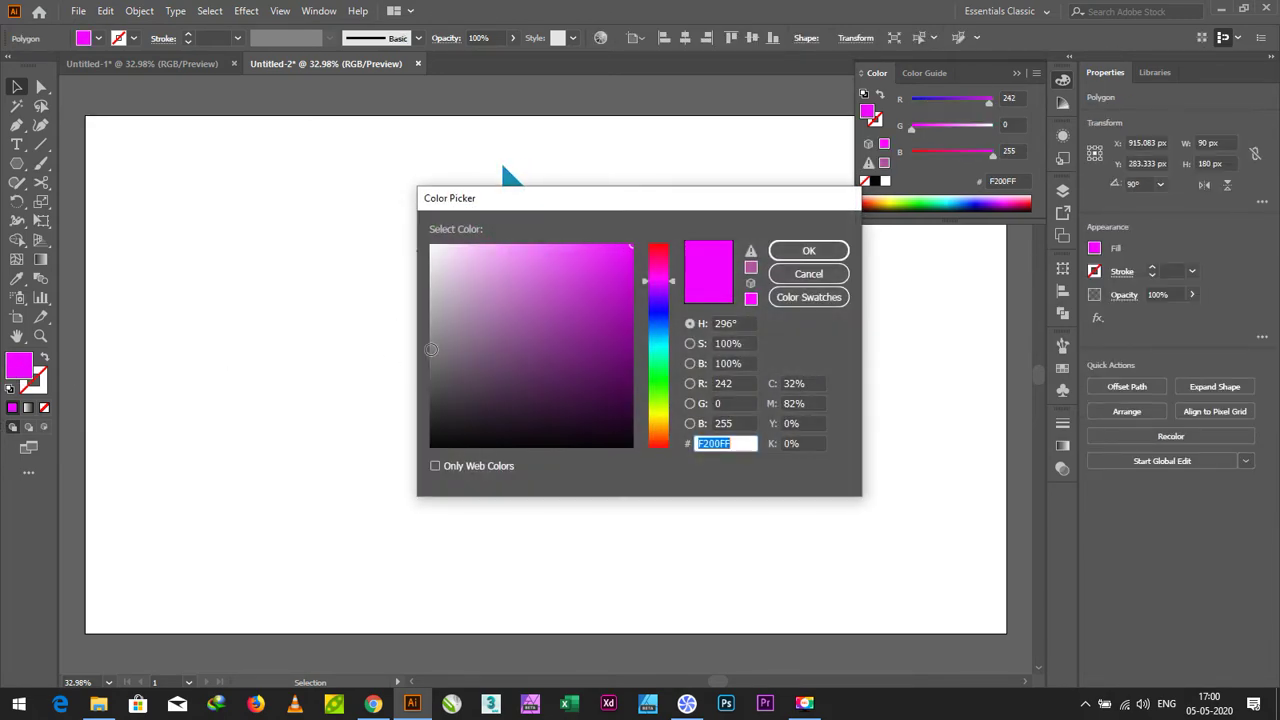
{"action": "left_click", "coordinate": [660, 382]}
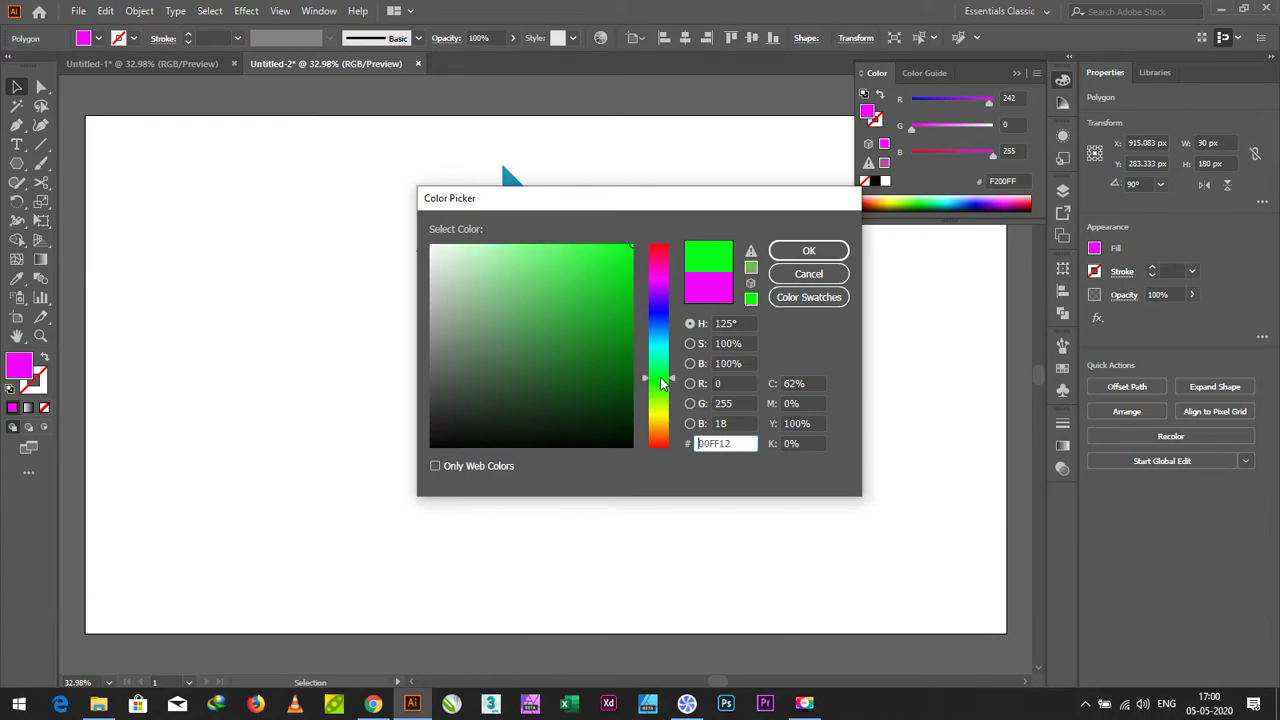
{"action": "left_click", "coordinate": [790, 251]}
Step: Recolour the right blue triangle yellow-green and the magenta one below centre brown
{"action": "left_click", "coordinate": [570, 273]}
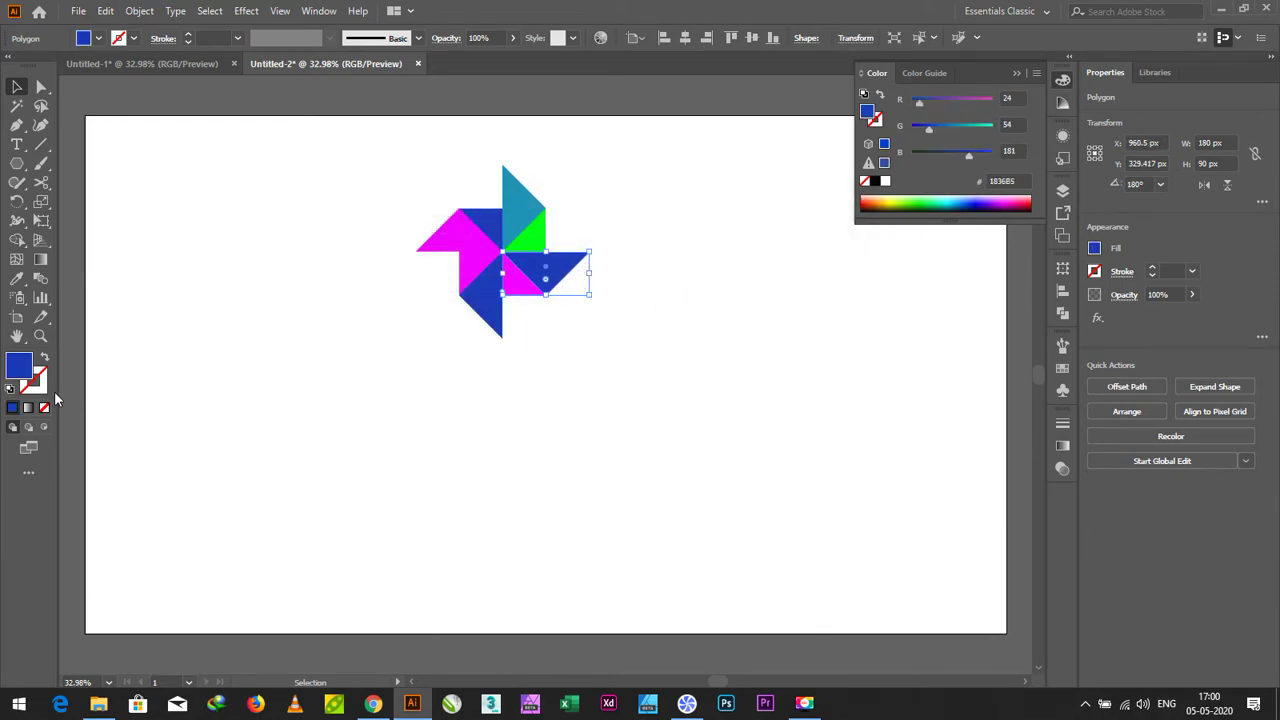
{"action": "double_click", "coordinate": [24, 366]}
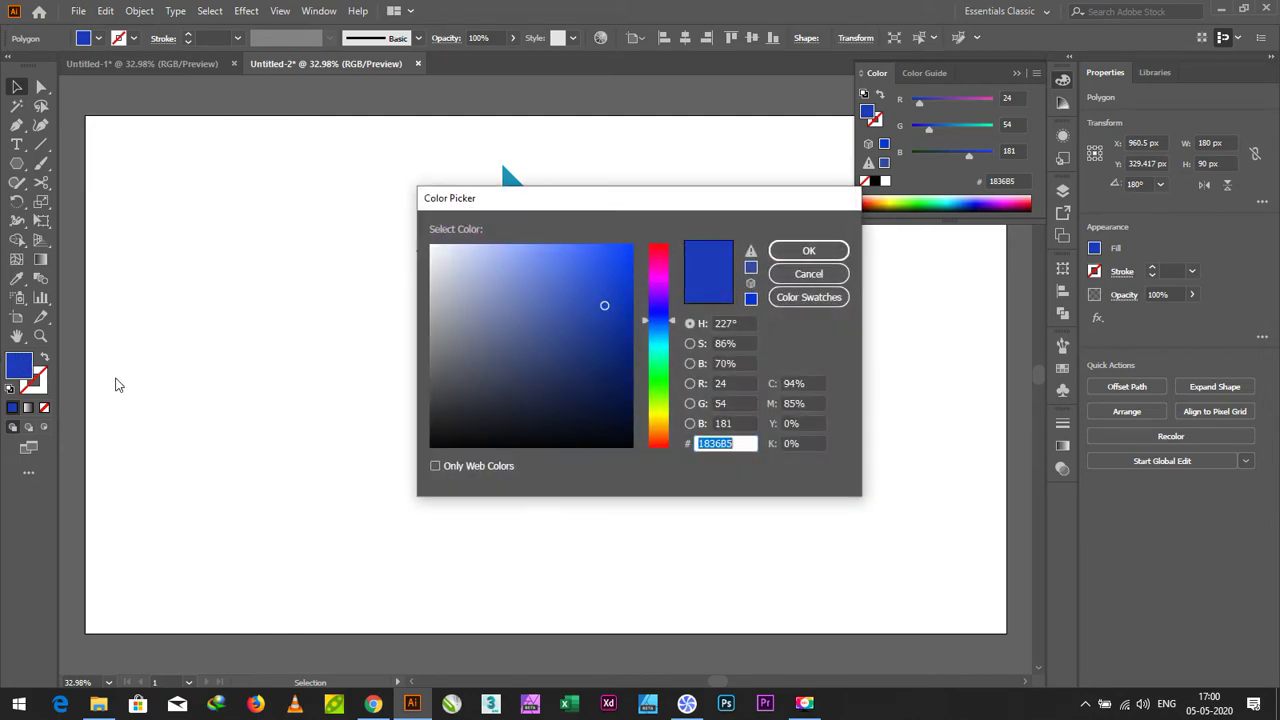
{"action": "left_click", "coordinate": [660, 412]}
{"action": "left_click", "coordinate": [790, 256]}
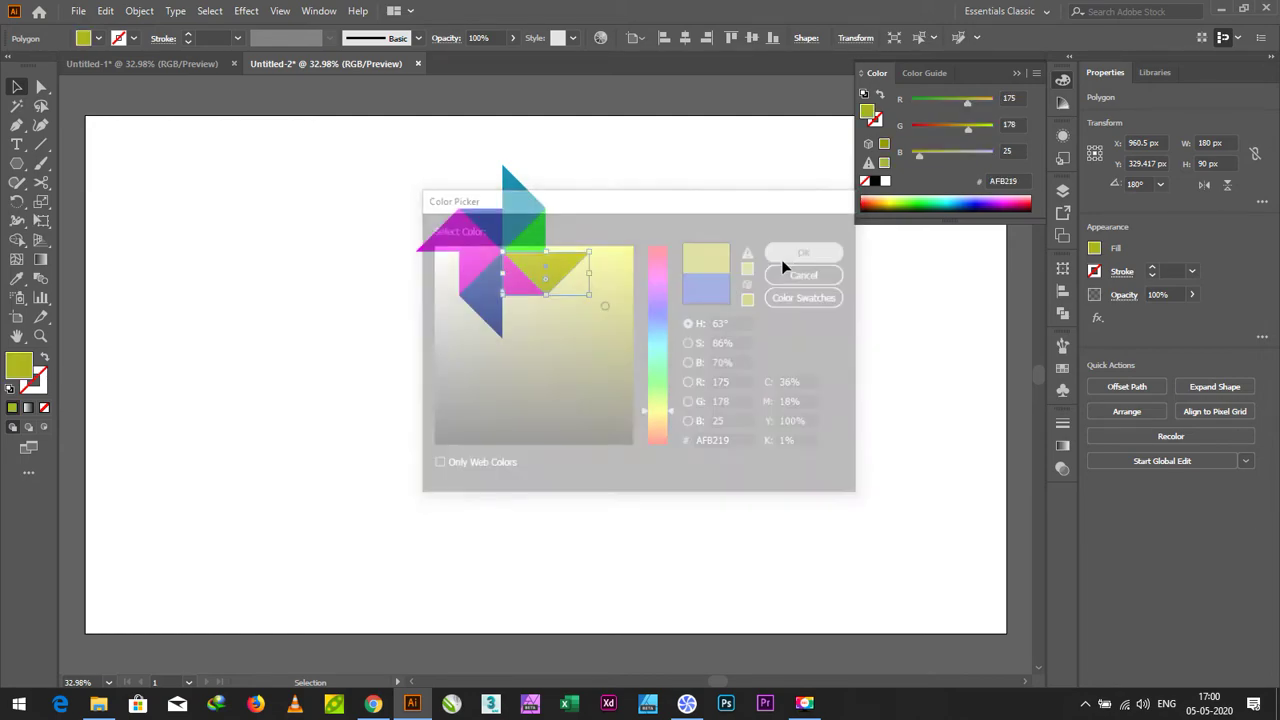
{"action": "left_click", "coordinate": [524, 316]}
{"action": "left_click", "coordinate": [522, 284]}
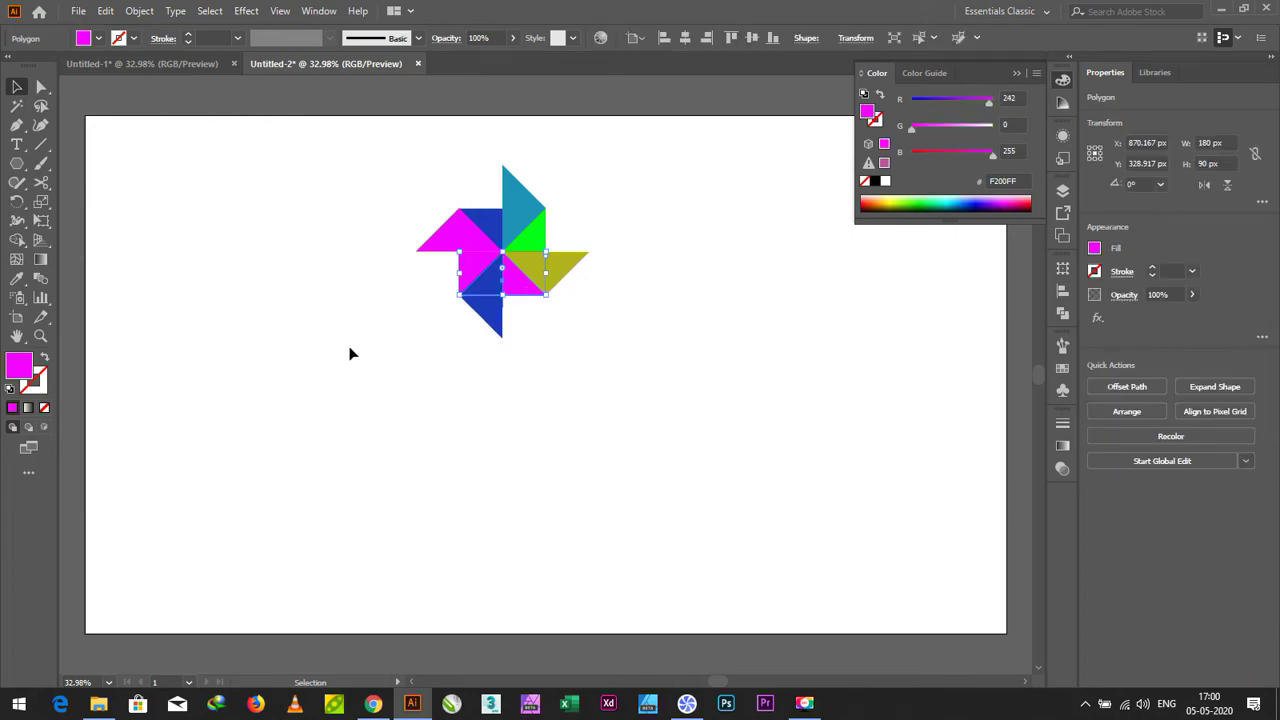
{"action": "double_click", "coordinate": [19, 370]}
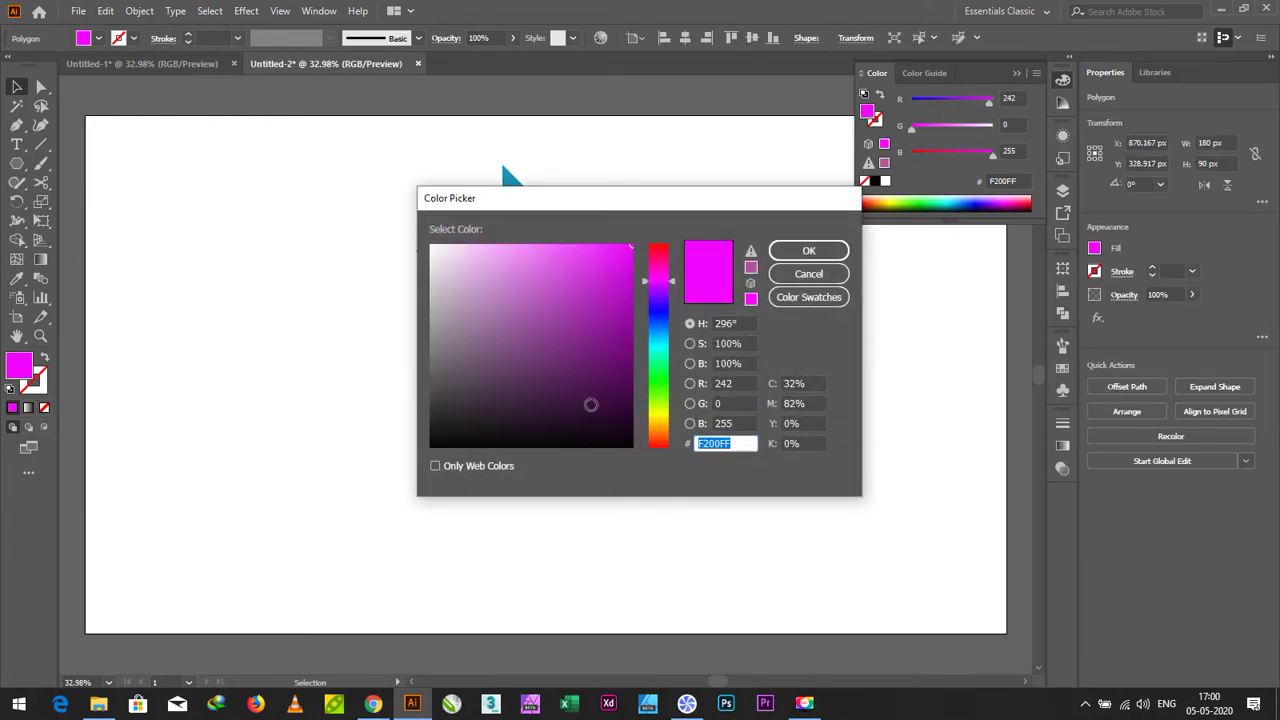
{"action": "left_click", "coordinate": [658, 435]}
{"action": "left_click", "coordinate": [612, 328]}
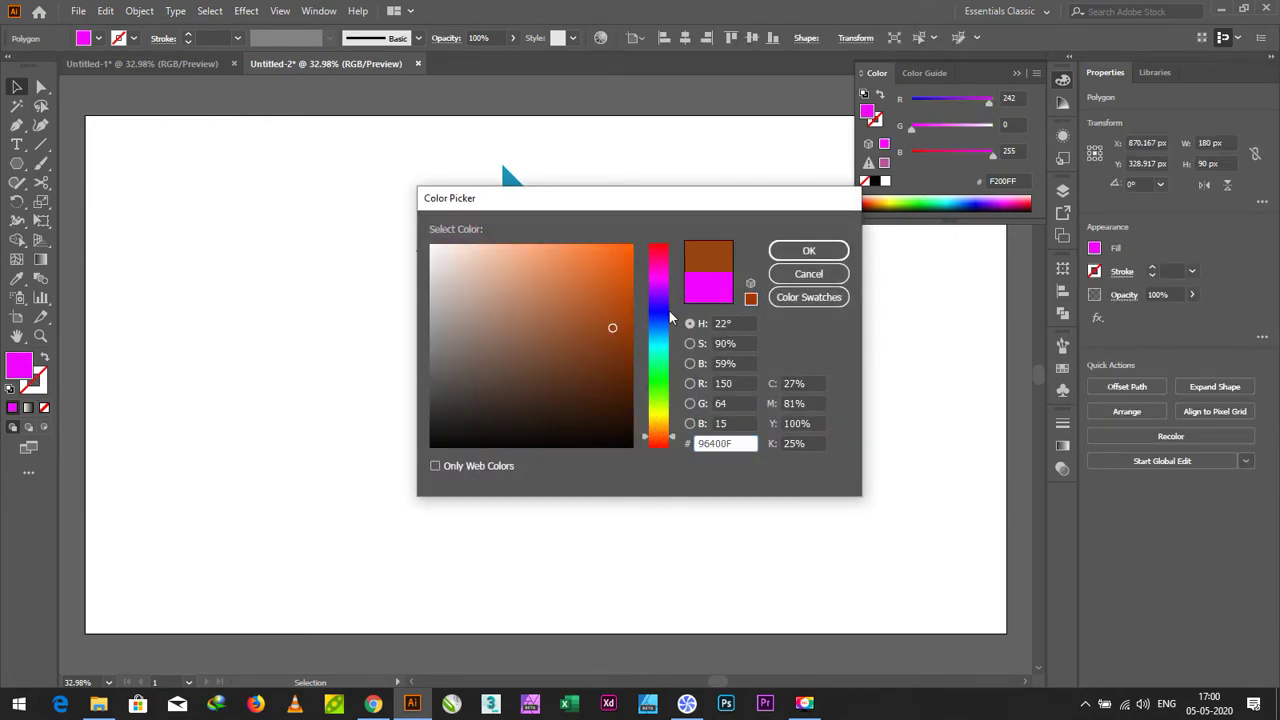
{"action": "left_click", "coordinate": [808, 250]}
{"action": "left_click", "coordinate": [559, 353]}
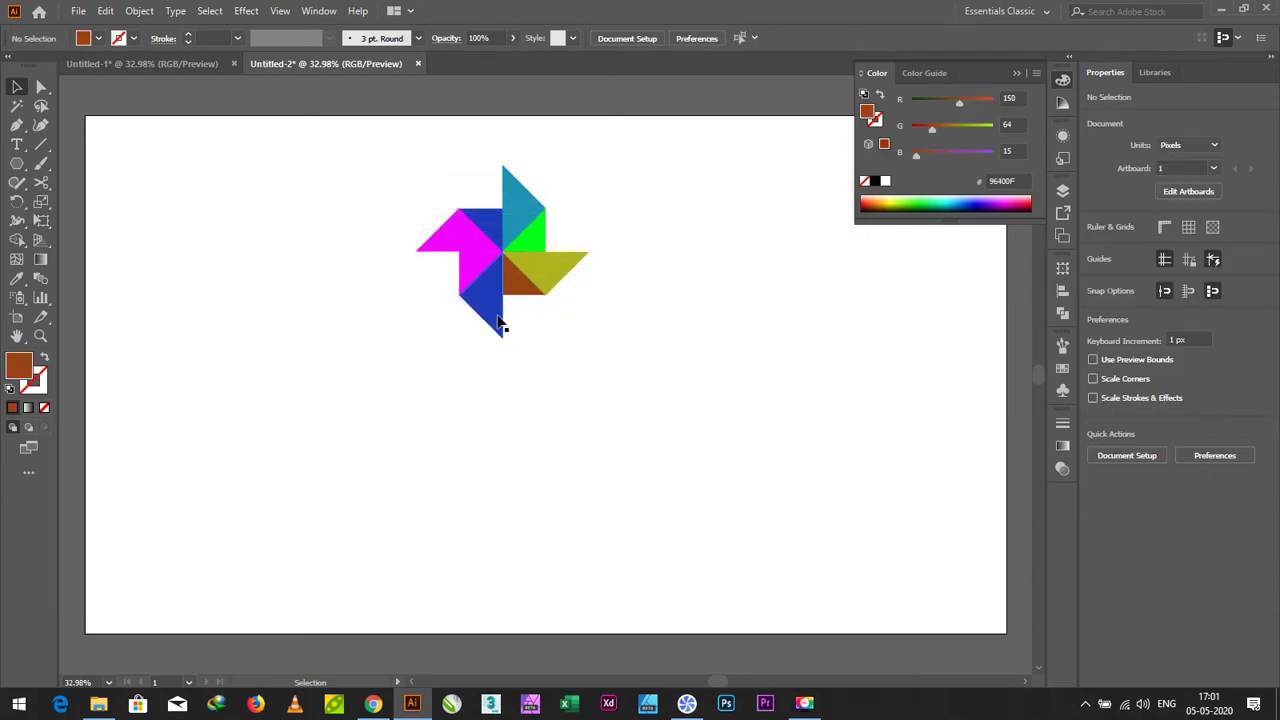
Step: Recolour the bottom blue triangle purple-magenta
{"action": "left_click", "coordinate": [500, 322]}
{"action": "double_click", "coordinate": [19, 369]}
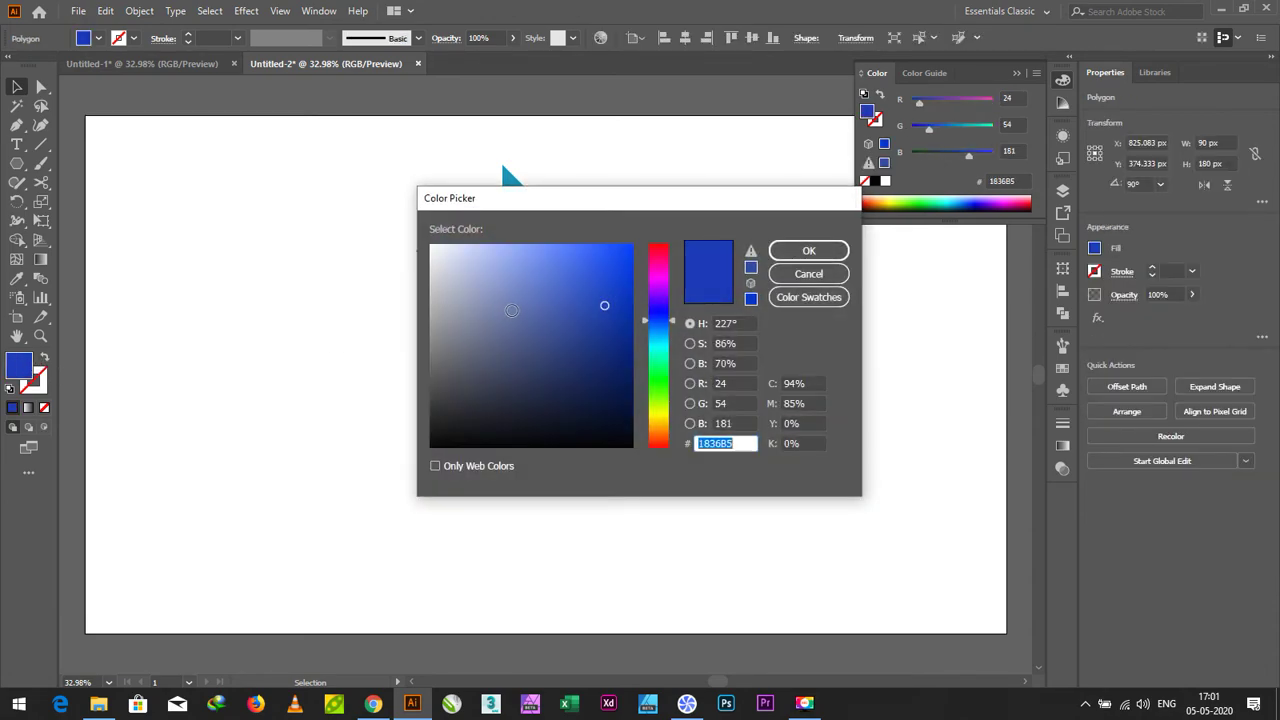
{"action": "left_click", "coordinate": [659, 273]}
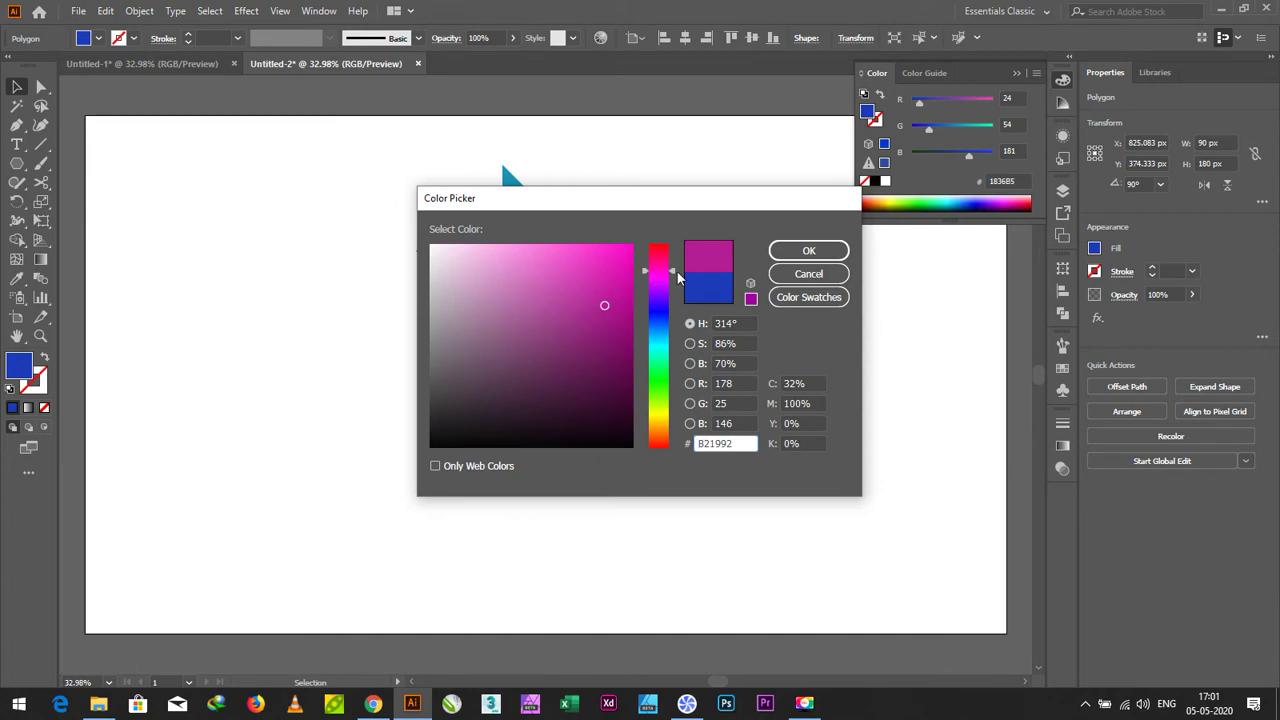
{"action": "left_click", "coordinate": [808, 250]}
{"action": "left_click", "coordinate": [663, 319]}
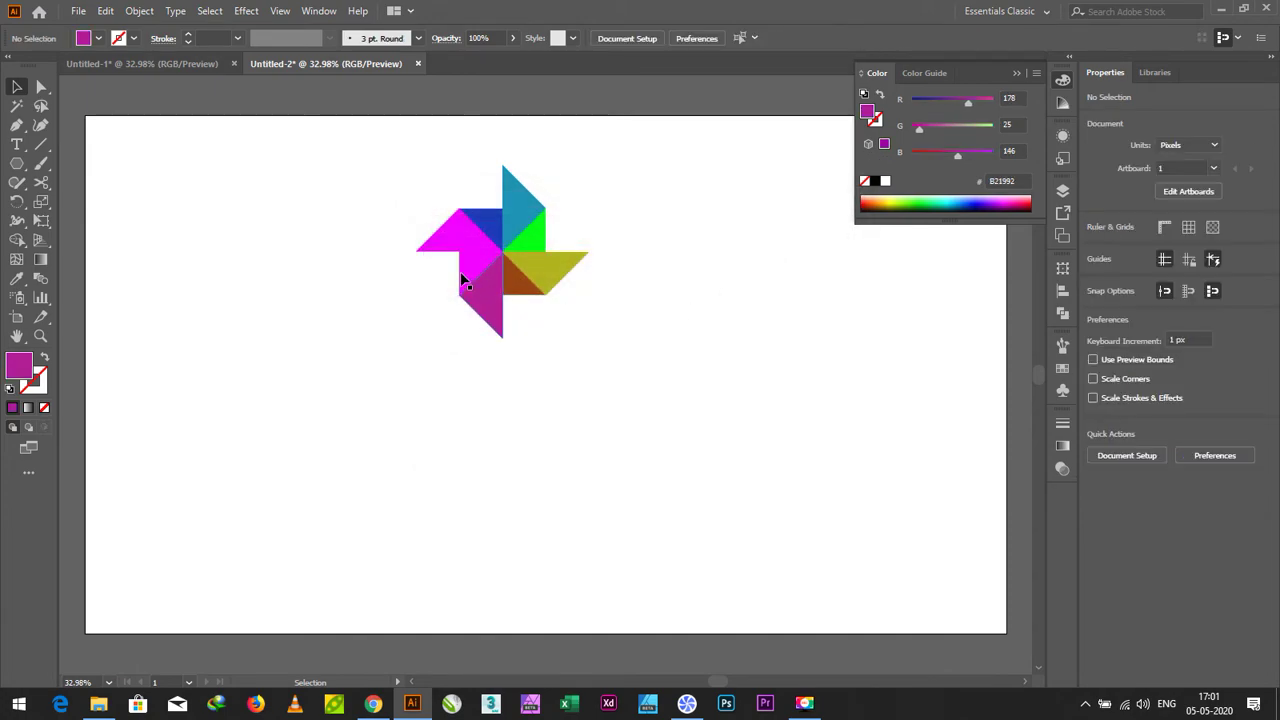
Step: Recolour another magenta triangle olive green 647239
{"action": "left_click", "coordinate": [460, 272]}
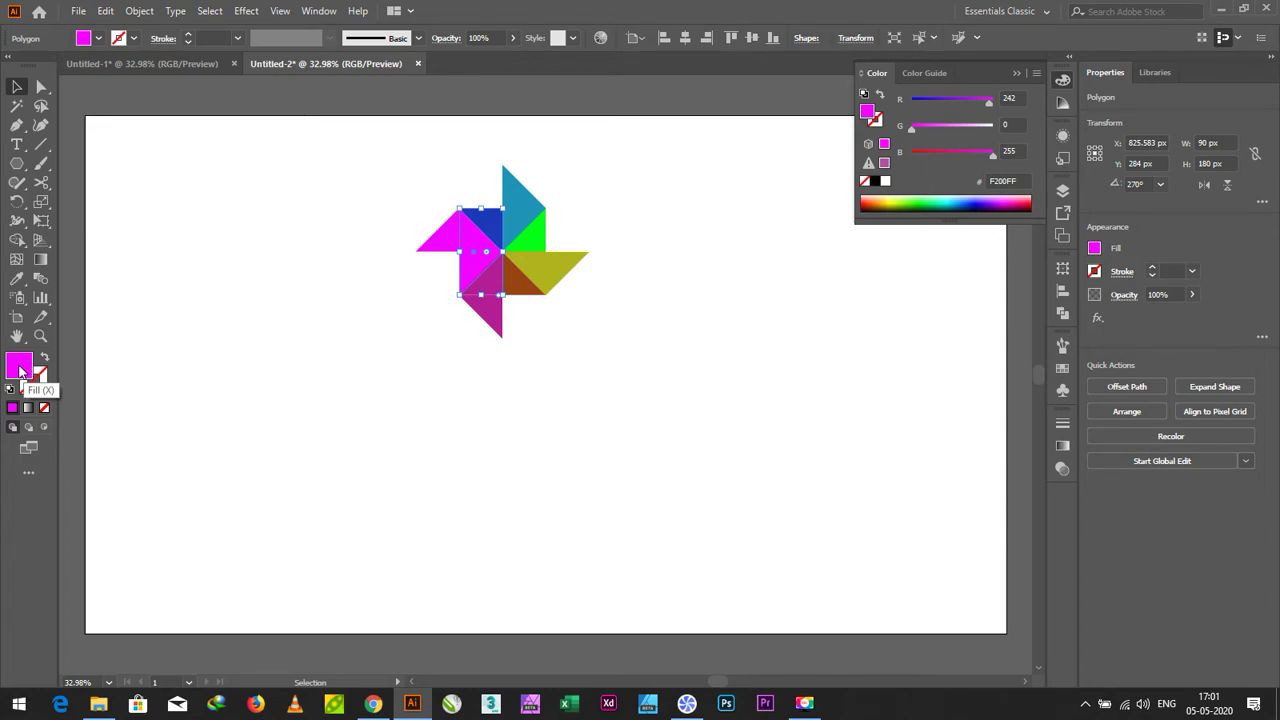
{"action": "double_click", "coordinate": [19, 368]}
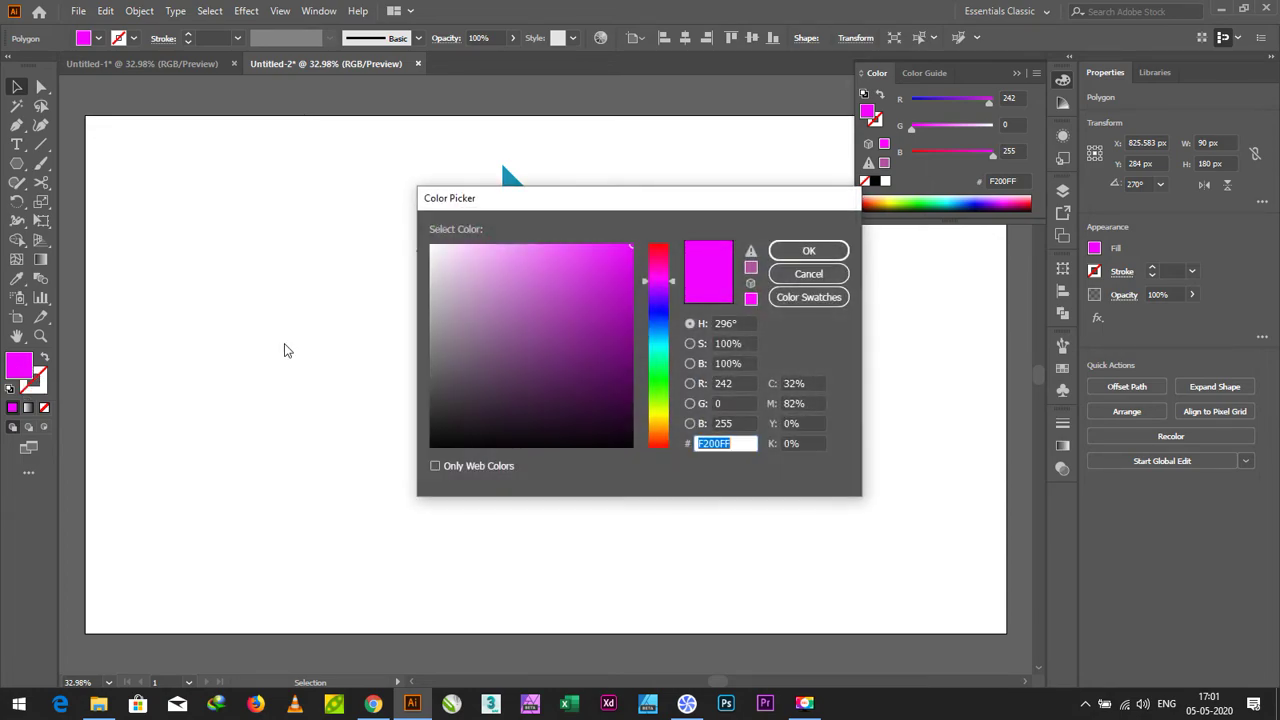
{"action": "left_click", "coordinate": [662, 315]}
{"action": "left_click", "coordinate": [509, 281]}
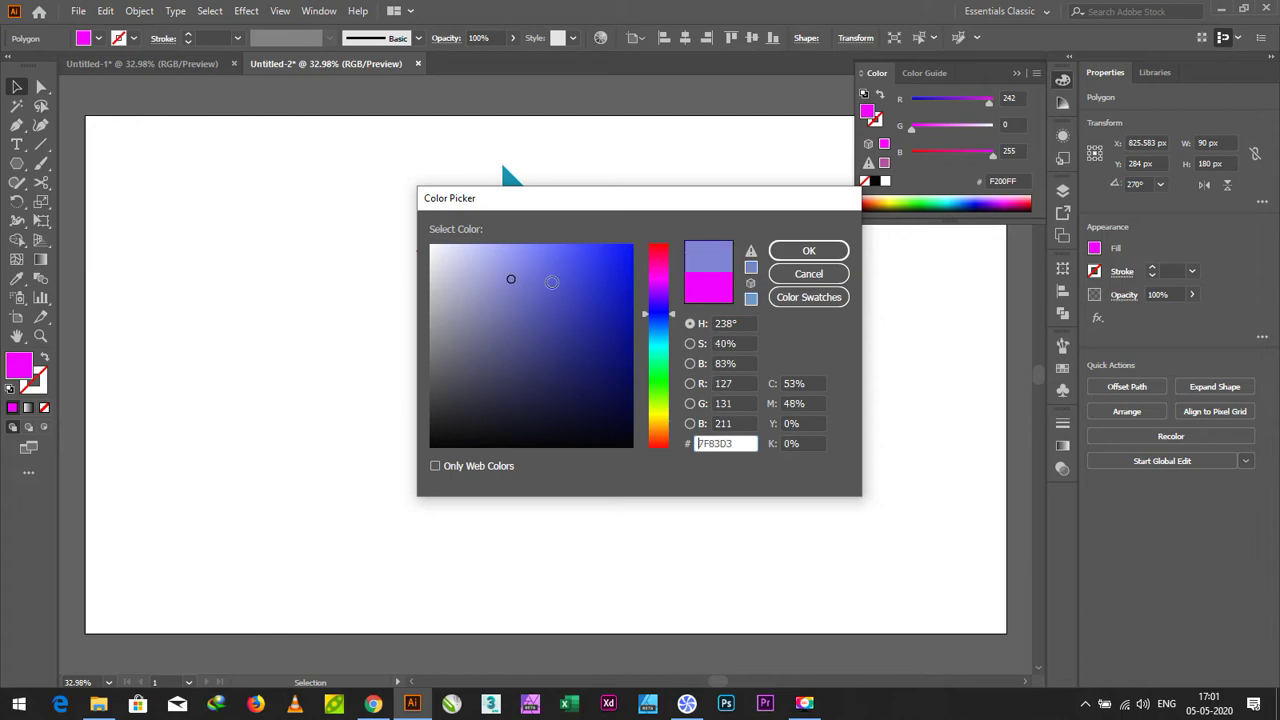
{"action": "left_click", "coordinate": [662, 407]}
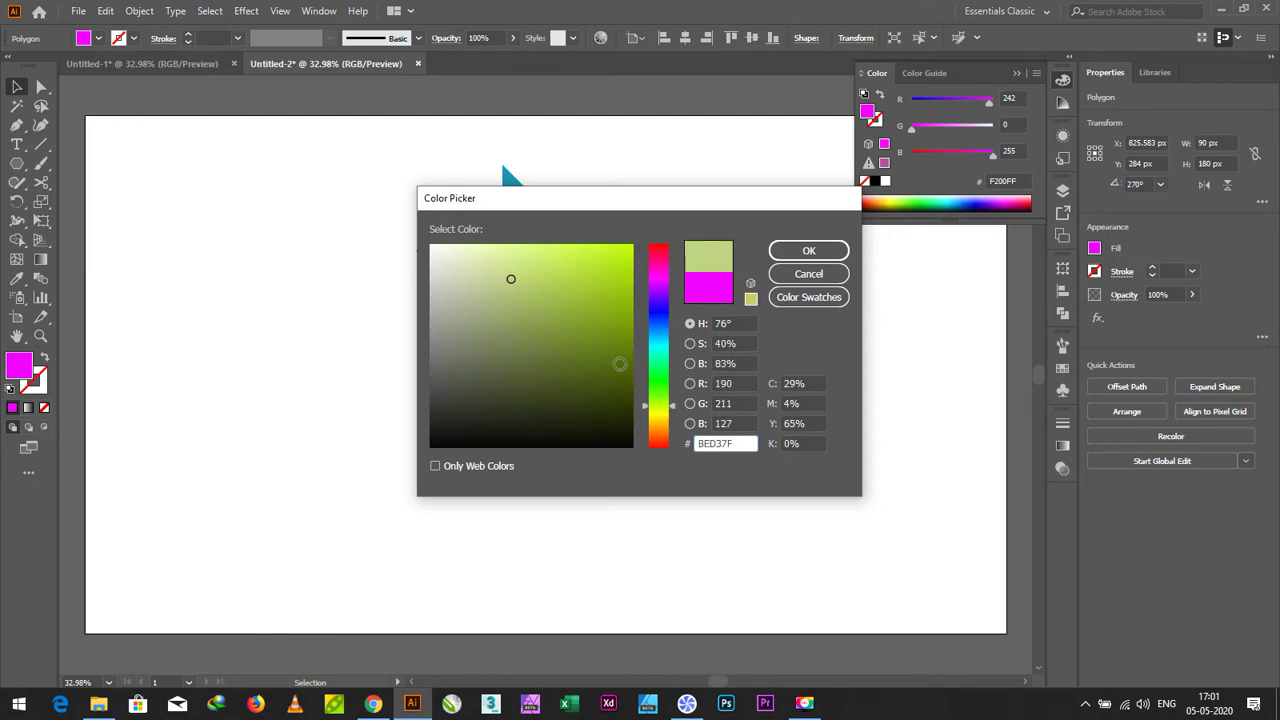
{"action": "left_click", "coordinate": [529, 352]}
{"action": "left_click", "coordinate": [809, 250]}
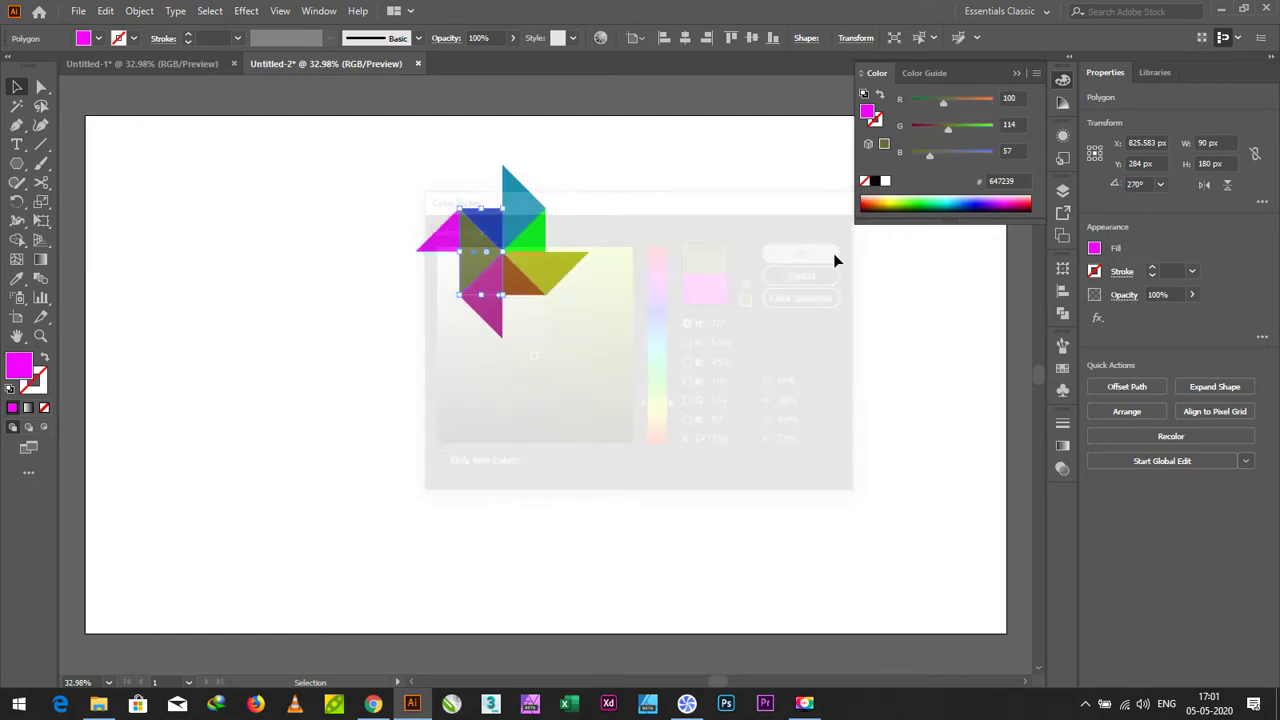
{"action": "left_click", "coordinate": [732, 310]}
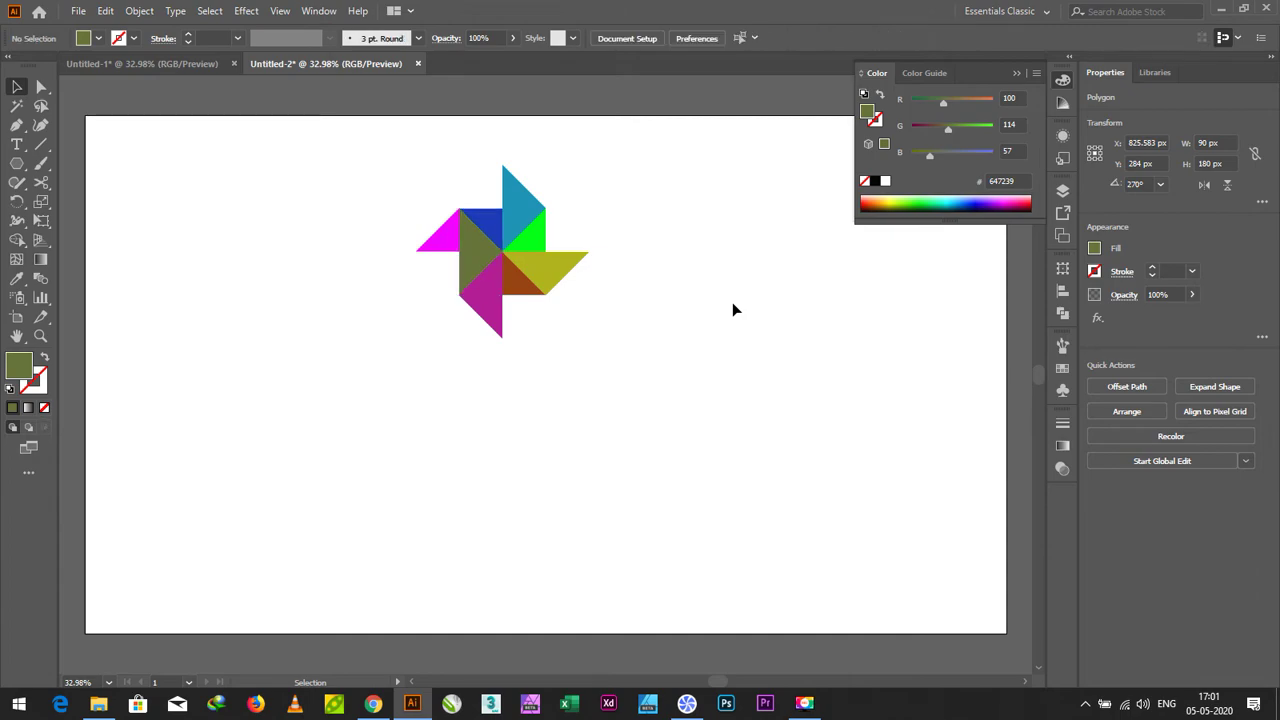
{"action": "left_click", "coordinate": [444, 240]}
Step: Bring the magenta triangle to the front of the stack
{"action": "right_click", "coordinate": [443, 237]}
{"action": "mouse_move", "coordinate": [520, 501]}
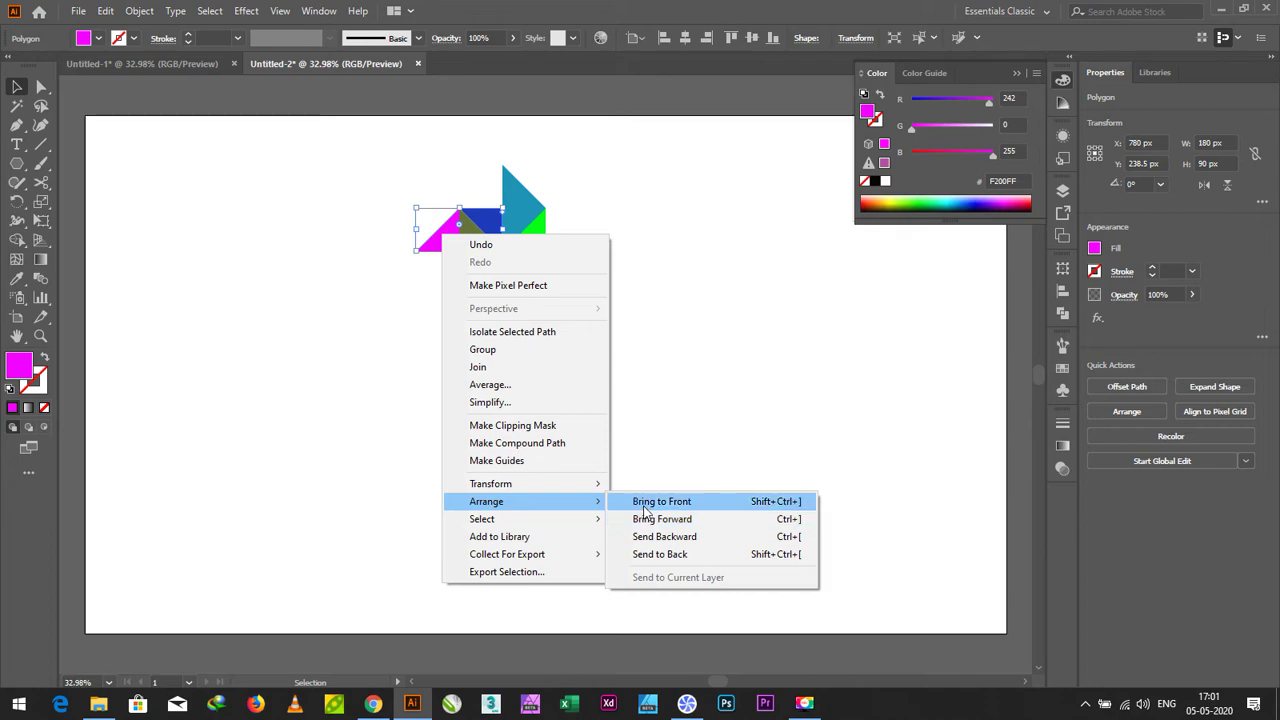
{"action": "left_click", "coordinate": [645, 503]}
{"action": "left_click", "coordinate": [638, 480]}
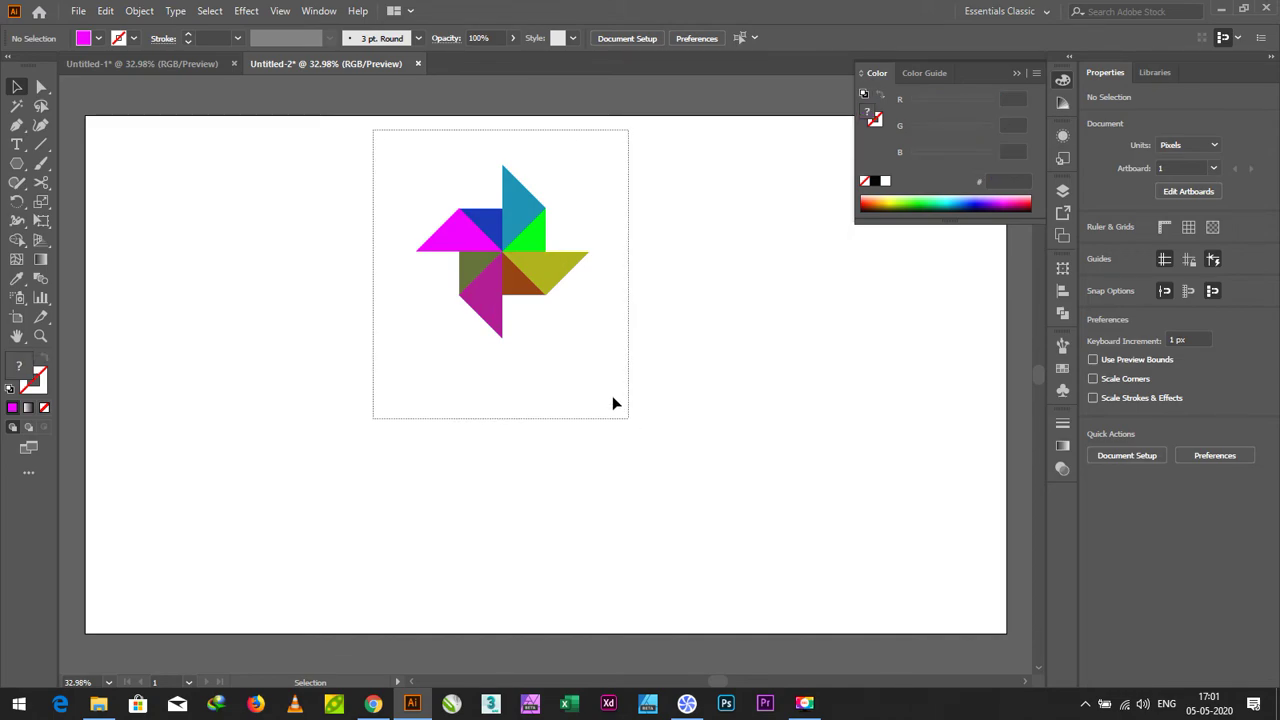
Step: Group all the pinwheel triangles and scale the group to about 731 × 733 px
{"action": "left_click_drag", "start_coordinate": [373, 130], "coordinate": [625, 410]}
{"action": "right_click", "coordinate": [520, 260]}
{"action": "left_click", "coordinate": [558, 358]}
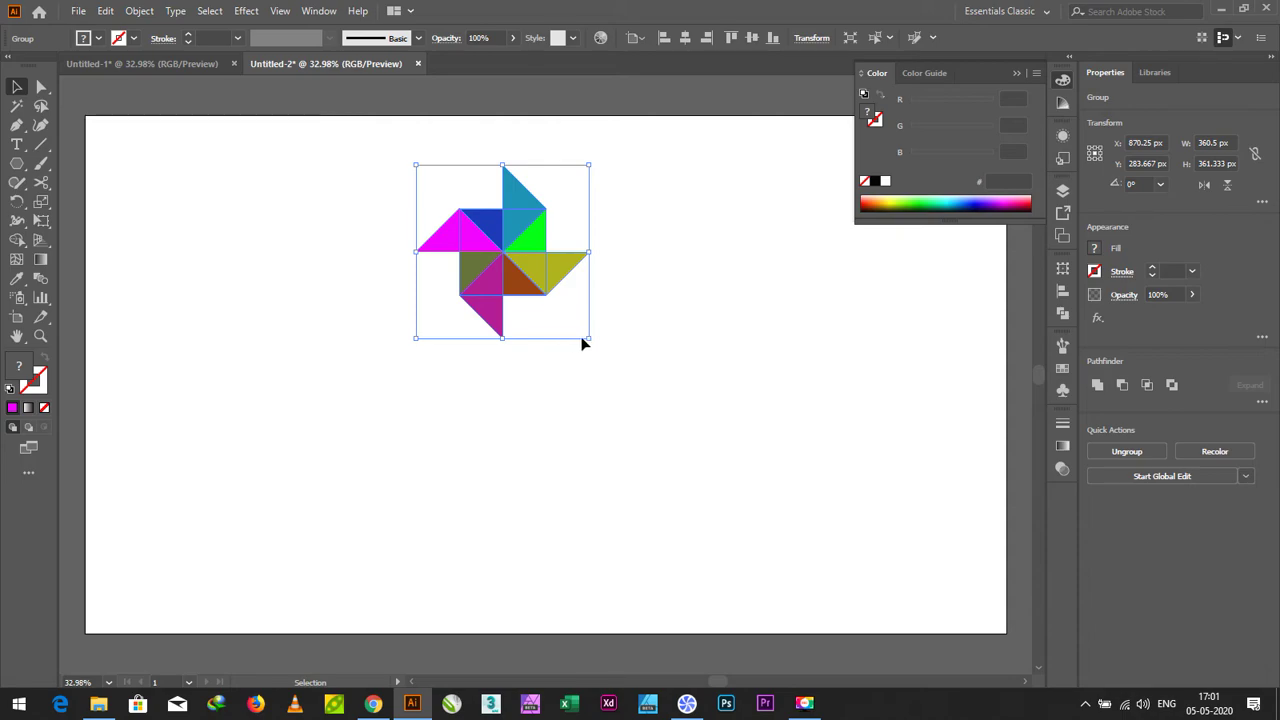
{"action": "left_click_drag", "start_coordinate": [587, 340], "coordinate": [795, 515]}
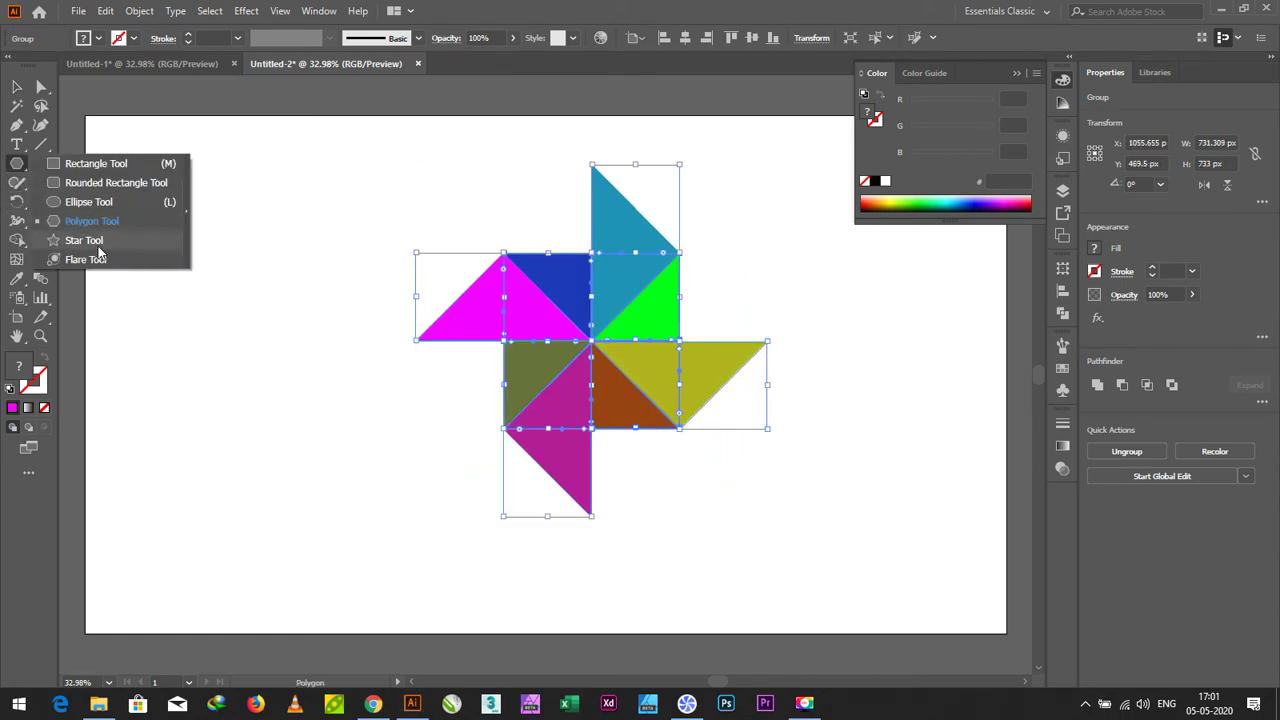
Step: Draw a four-point star, rotate it 45° and move it onto the pinwheel centre
{"action": "left_click_drag", "start_coordinate": [16, 163], "coordinate": [90, 240]}
{"action": "left_click", "coordinate": [286, 245]}
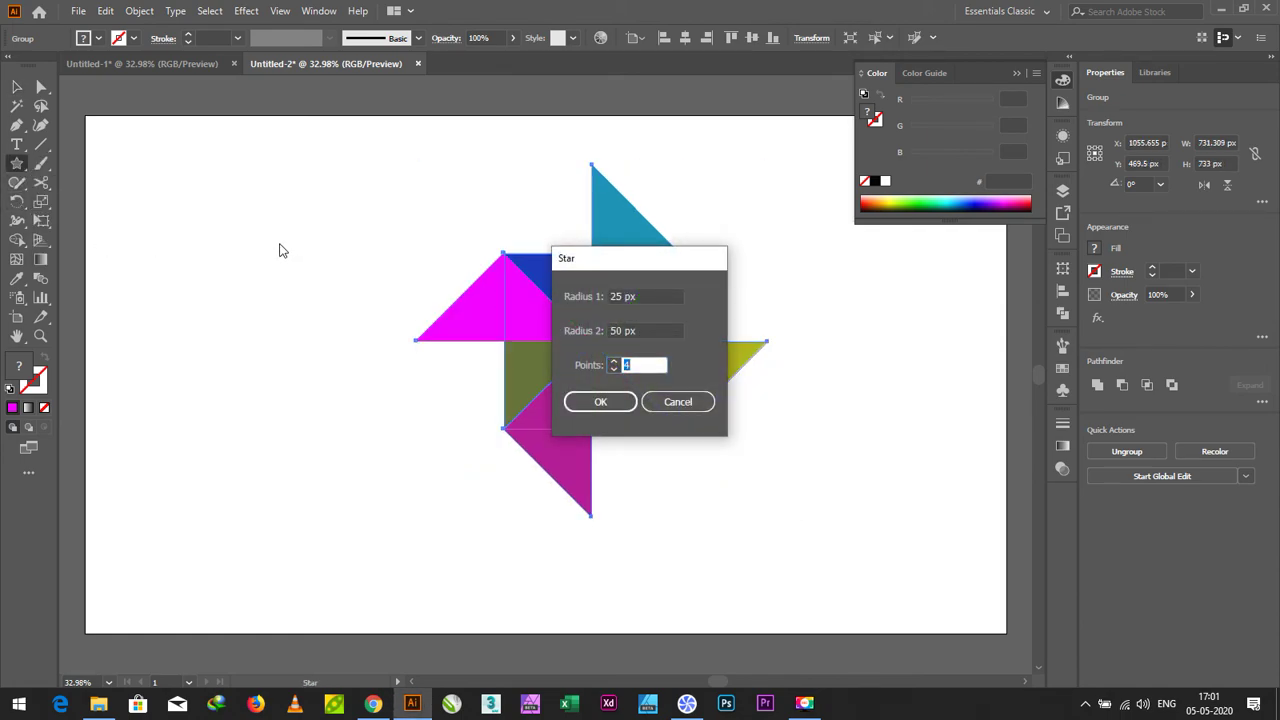
{"action": "key", "text": "Return"}
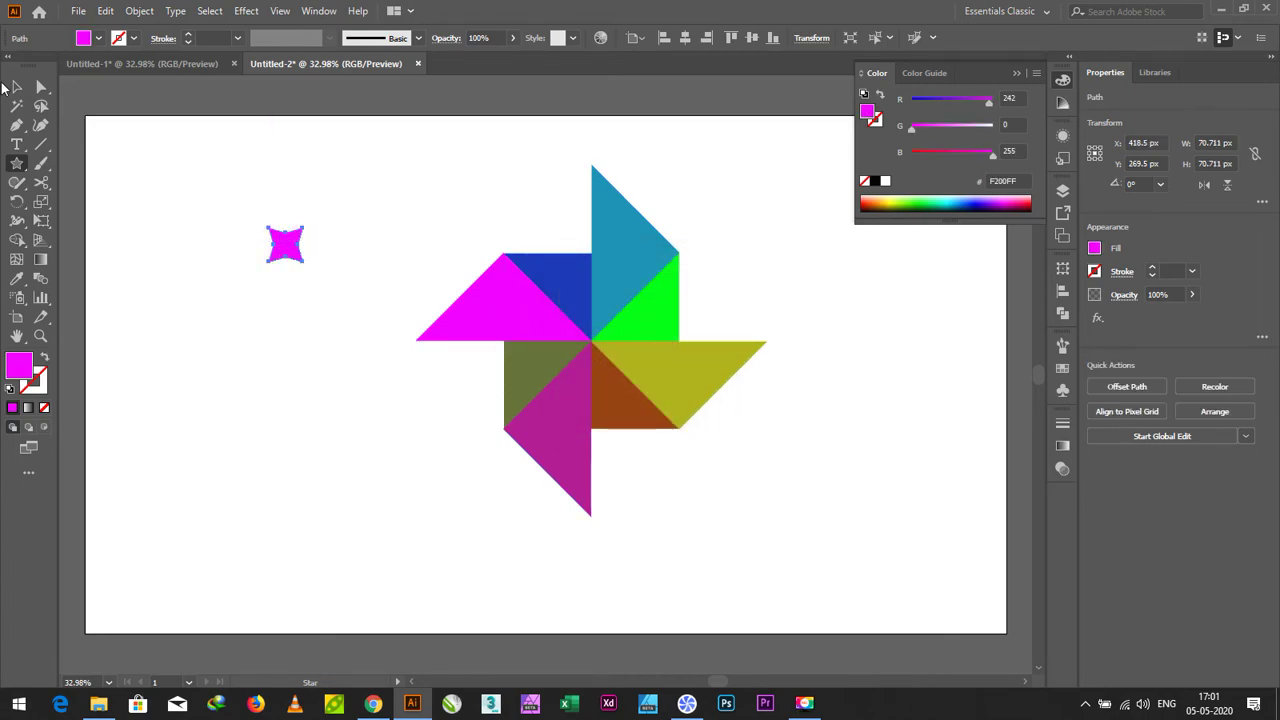
{"action": "left_click", "coordinate": [15, 88]}
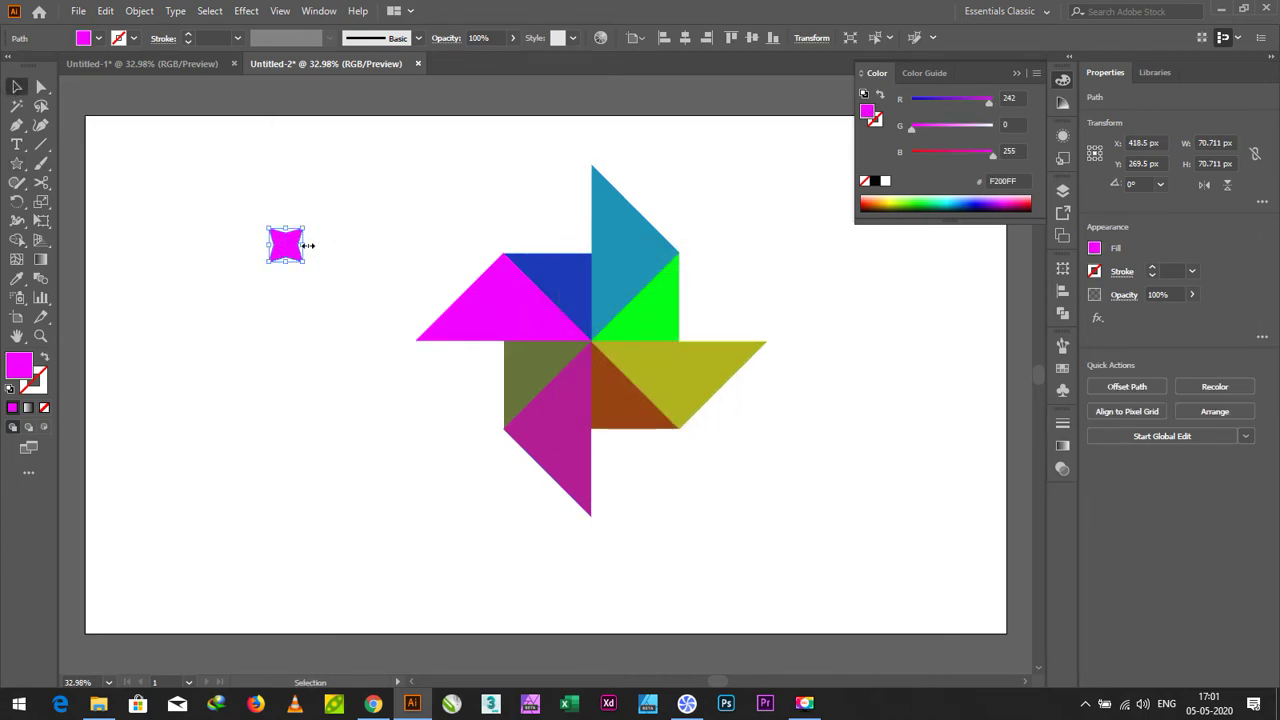
{"action": "left_click_drag", "start_coordinate": [313, 247], "coordinate": [303, 206]}
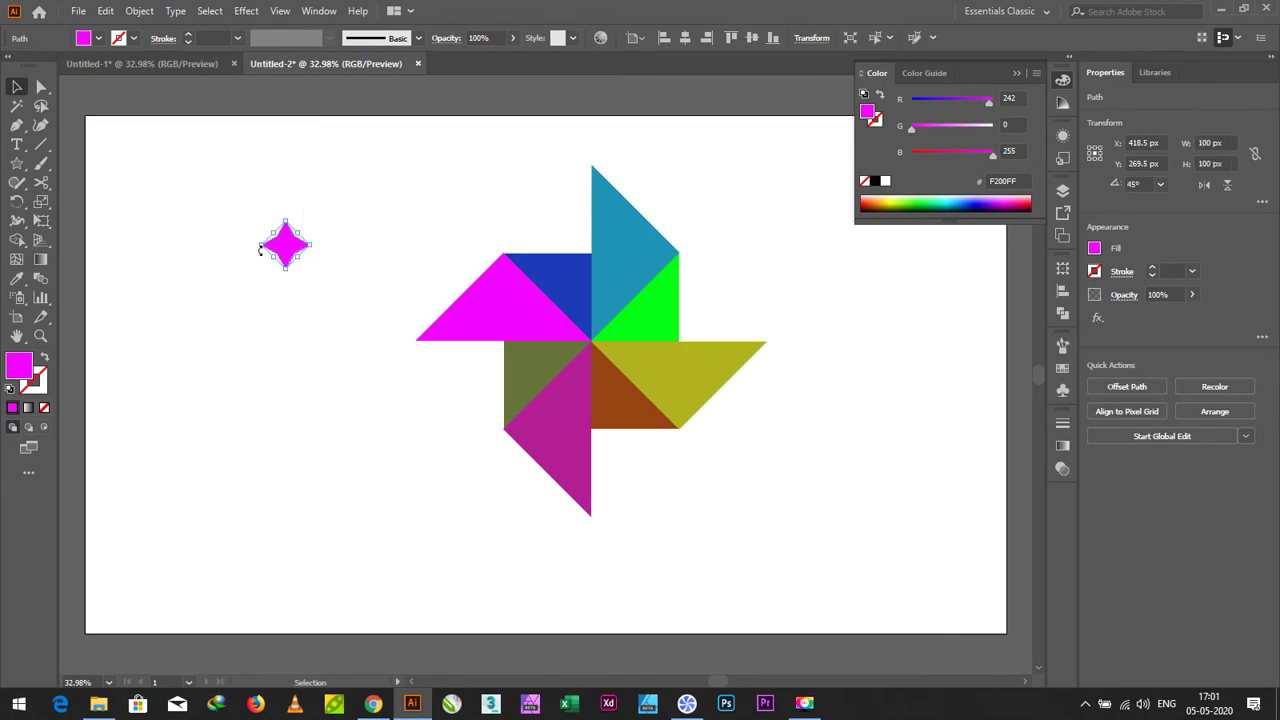
{"action": "left_click_drag", "start_coordinate": [285, 245], "coordinate": [588, 344]}
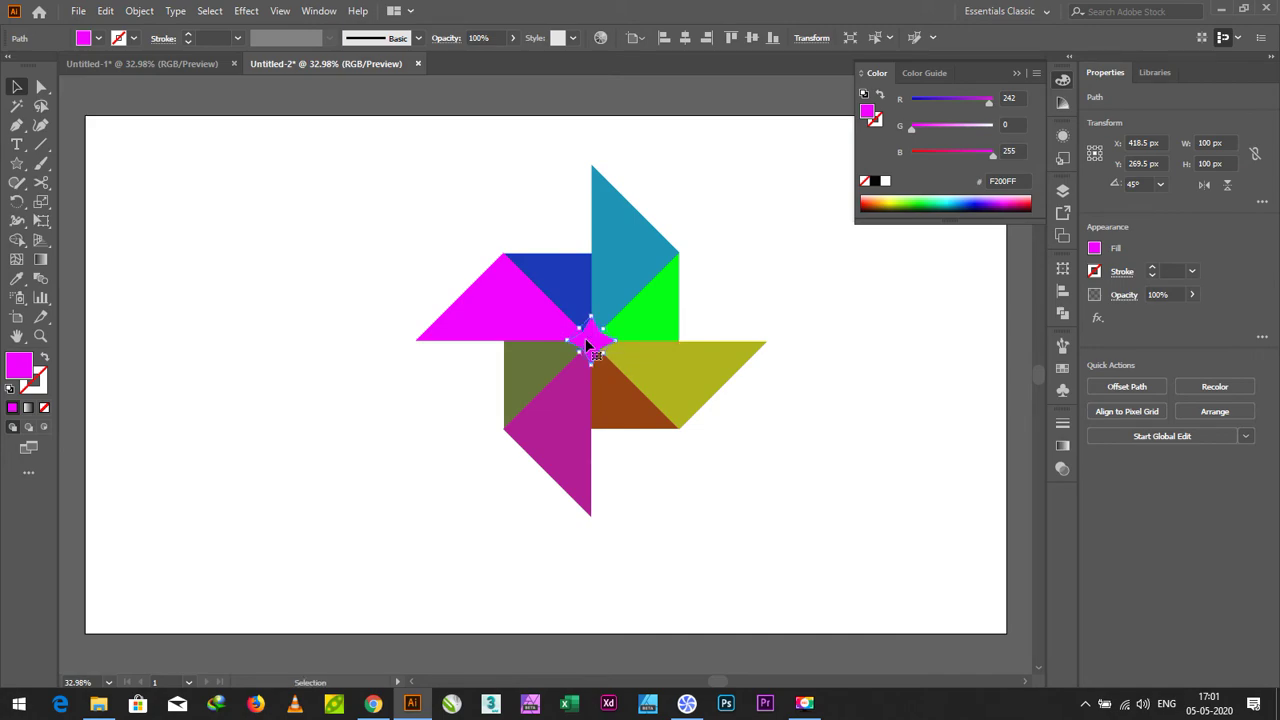
Step: Fill the star white FFFFFF
{"action": "double_click", "coordinate": [22, 368]}
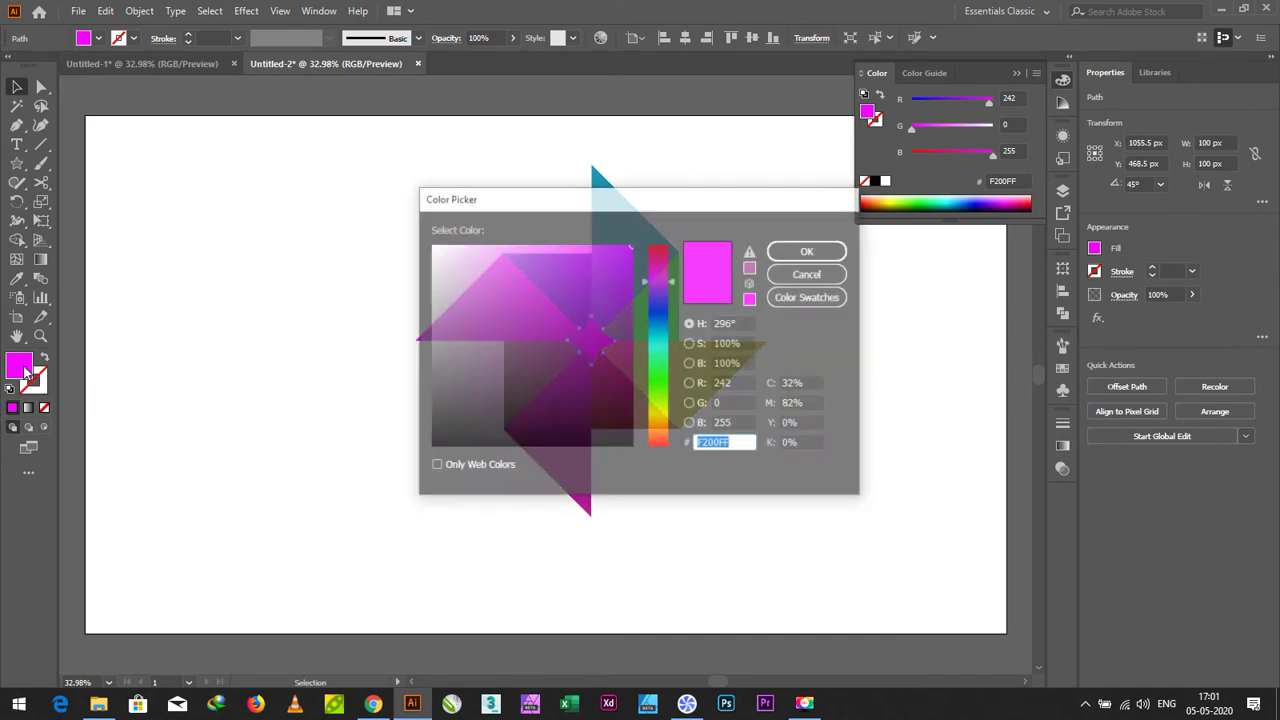
{"action": "left_click_drag", "start_coordinate": [458, 331], "coordinate": [420, 222]}
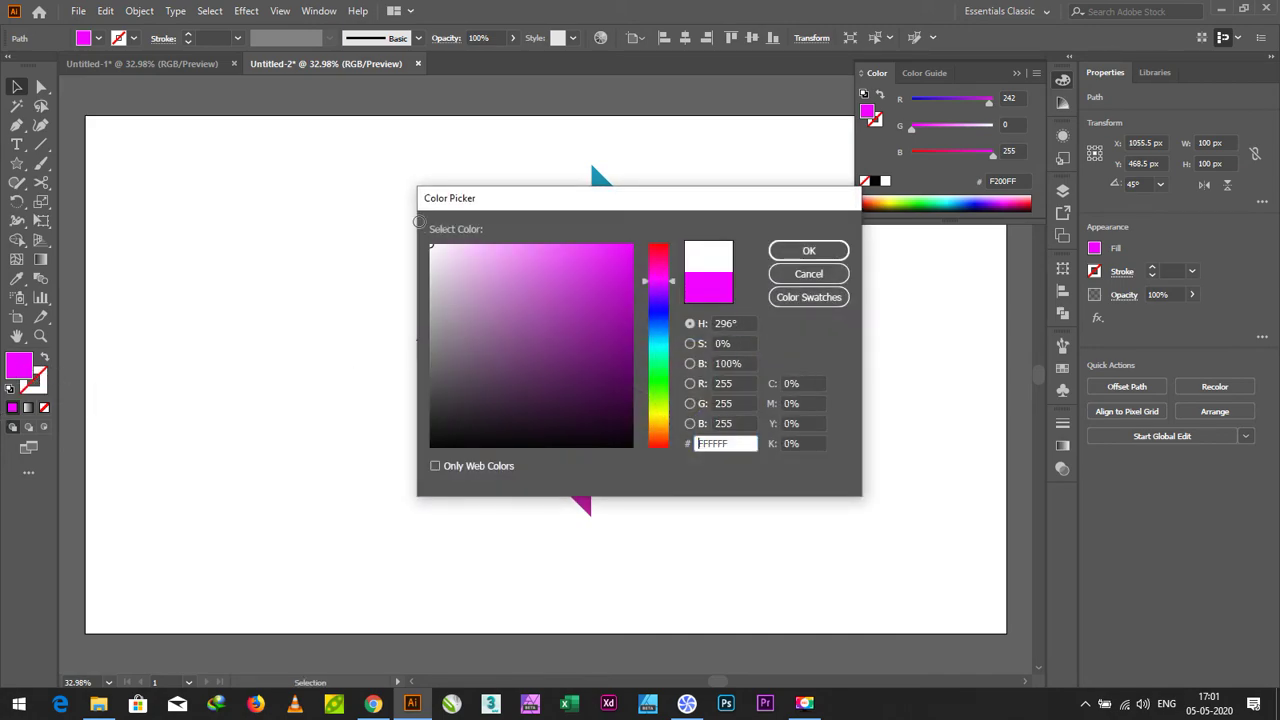
{"action": "left_click", "coordinate": [809, 251]}
{"action": "left_click", "coordinate": [784, 316]}
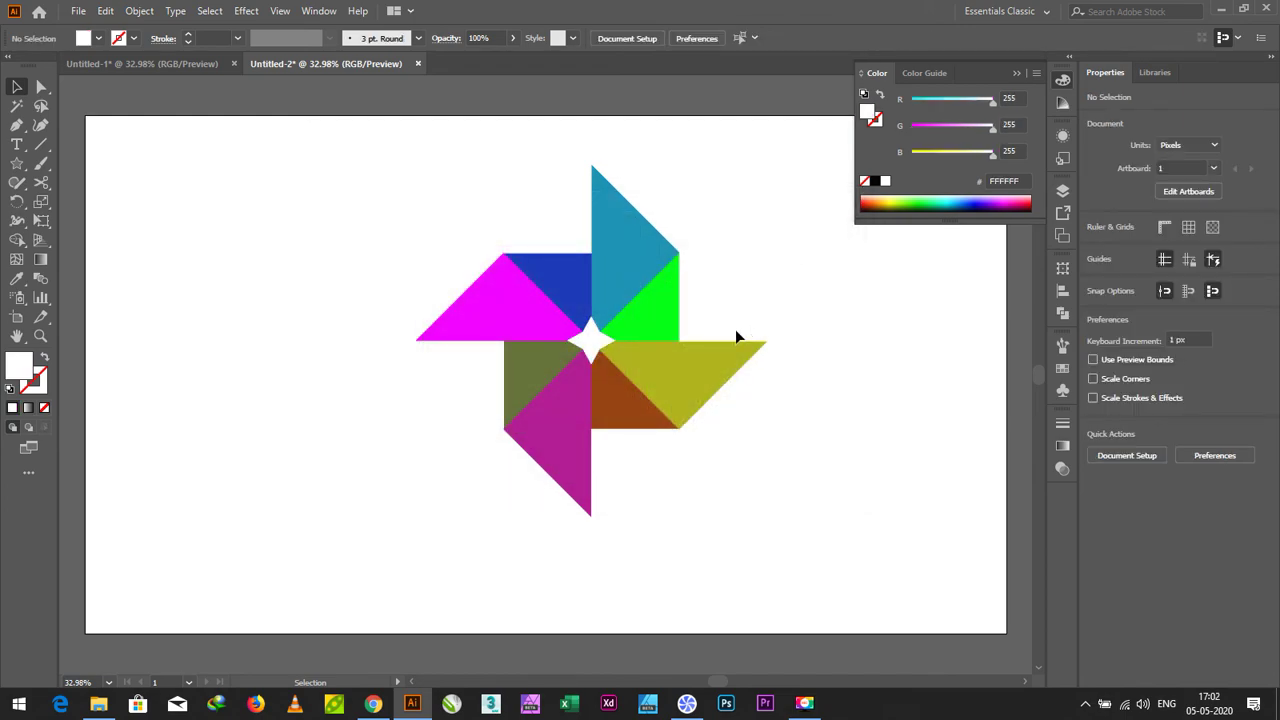
{"action": "left_click", "coordinate": [592, 336]}
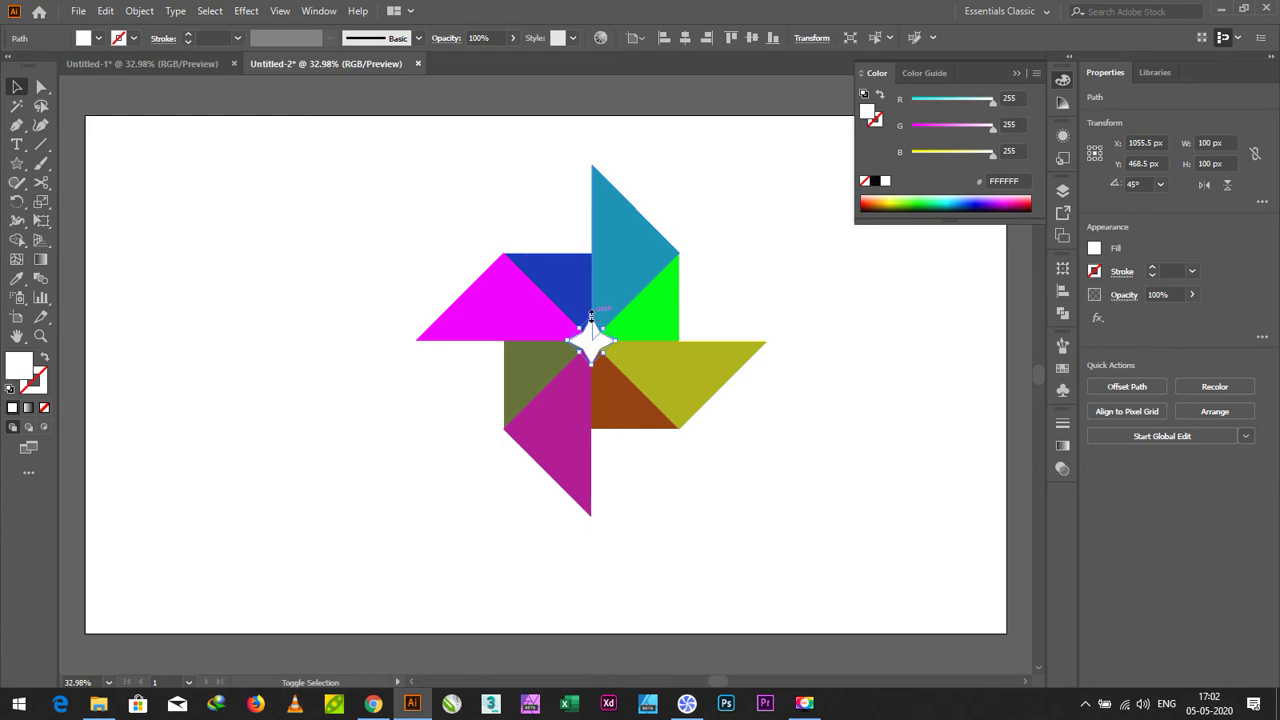
Step: Enlarge the star to 208 × 208 px and group it with the pinwheel
{"action": "left_click_drag", "start_coordinate": [591, 316], "coordinate": [590, 292]}
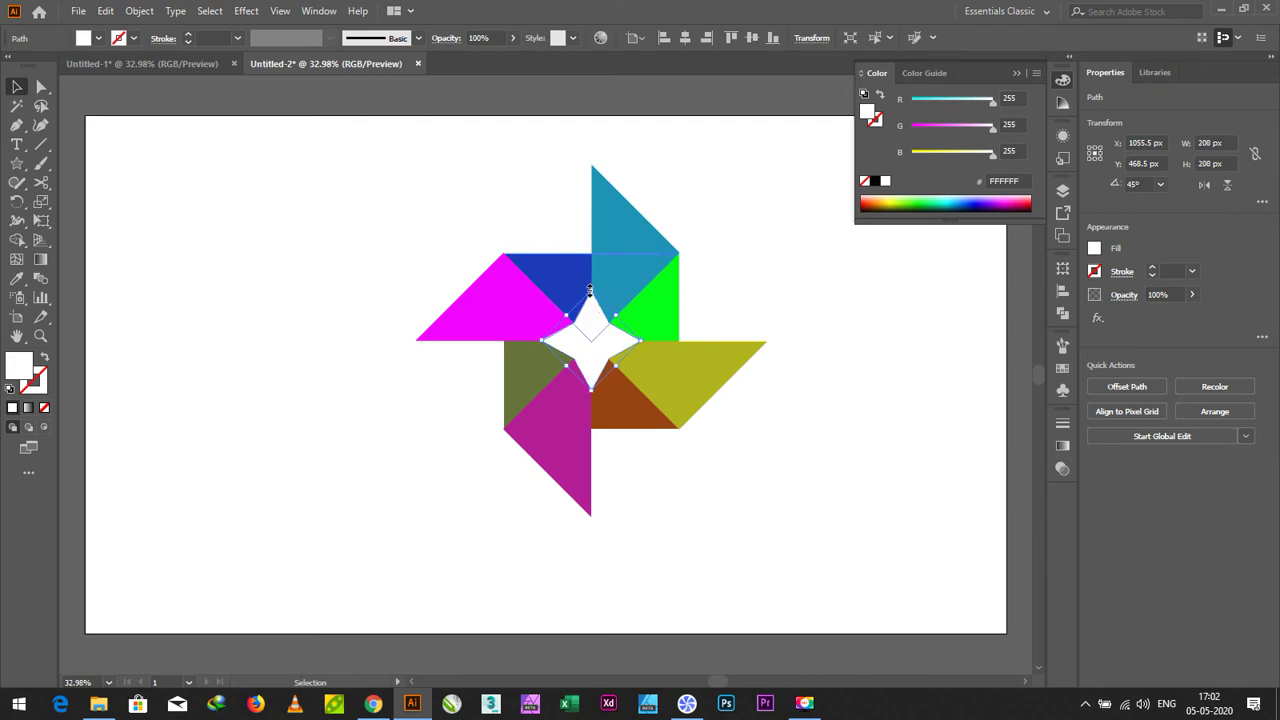
{"action": "mouse_move", "coordinate": [338, 158]}
{"action": "left_mouse_down"}
{"action": "mouse_move", "coordinate": [650, 506]}
{"action": "mouse_move", "coordinate": [885, 581]}
{"action": "left_mouse_up"}
{"action": "right_click", "coordinate": [628, 373]}
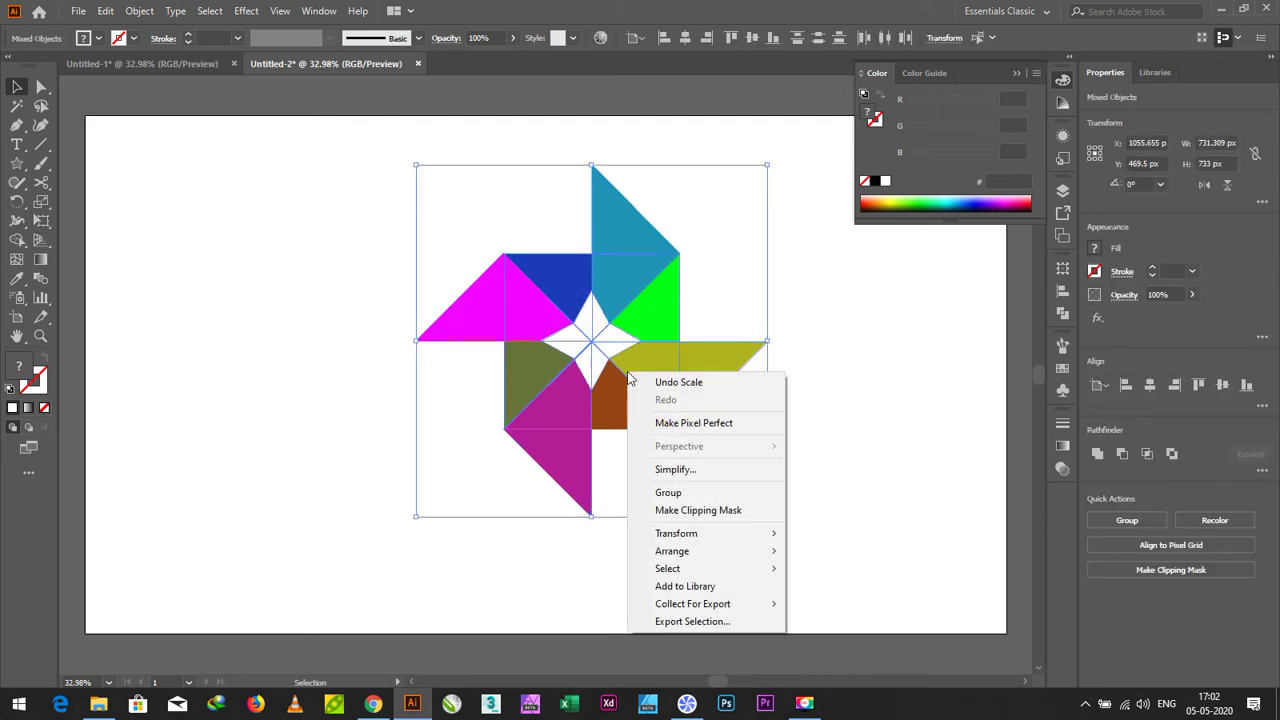
{"action": "left_click", "coordinate": [695, 492]}
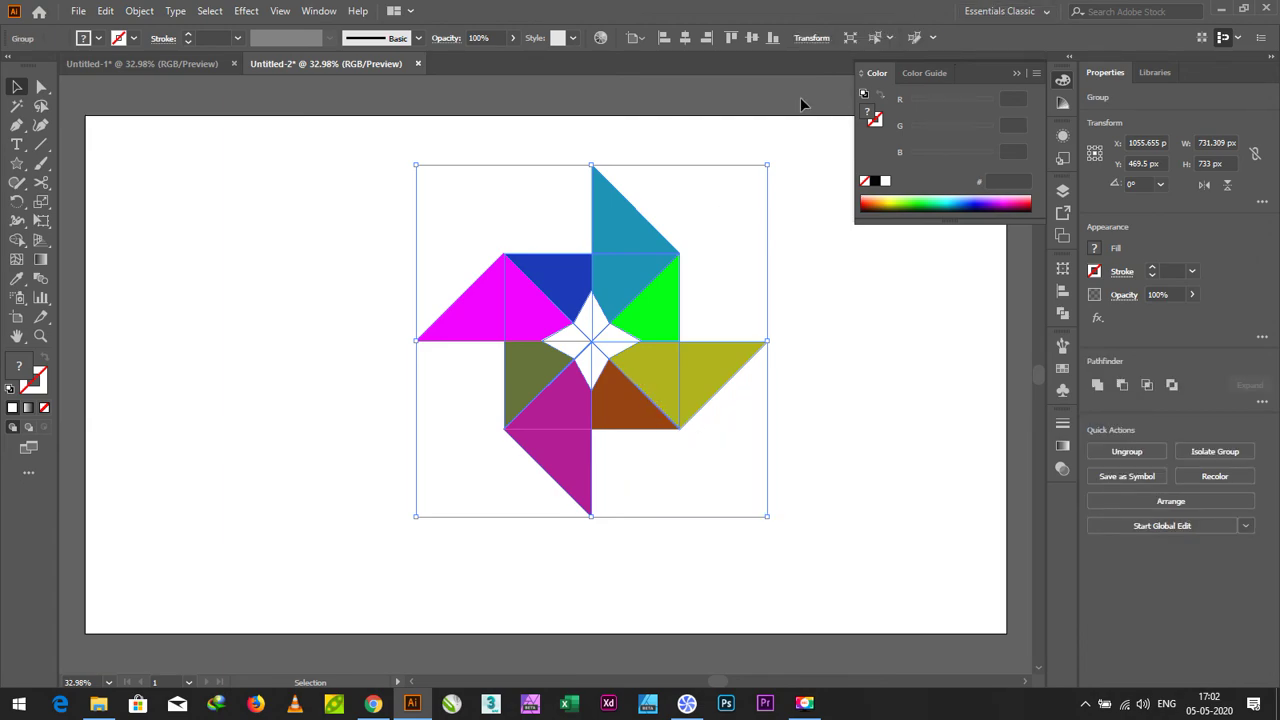
Step: Centre the grouped design horizontally and vertically on the artboard
{"action": "left_click", "coordinate": [704, 40]}
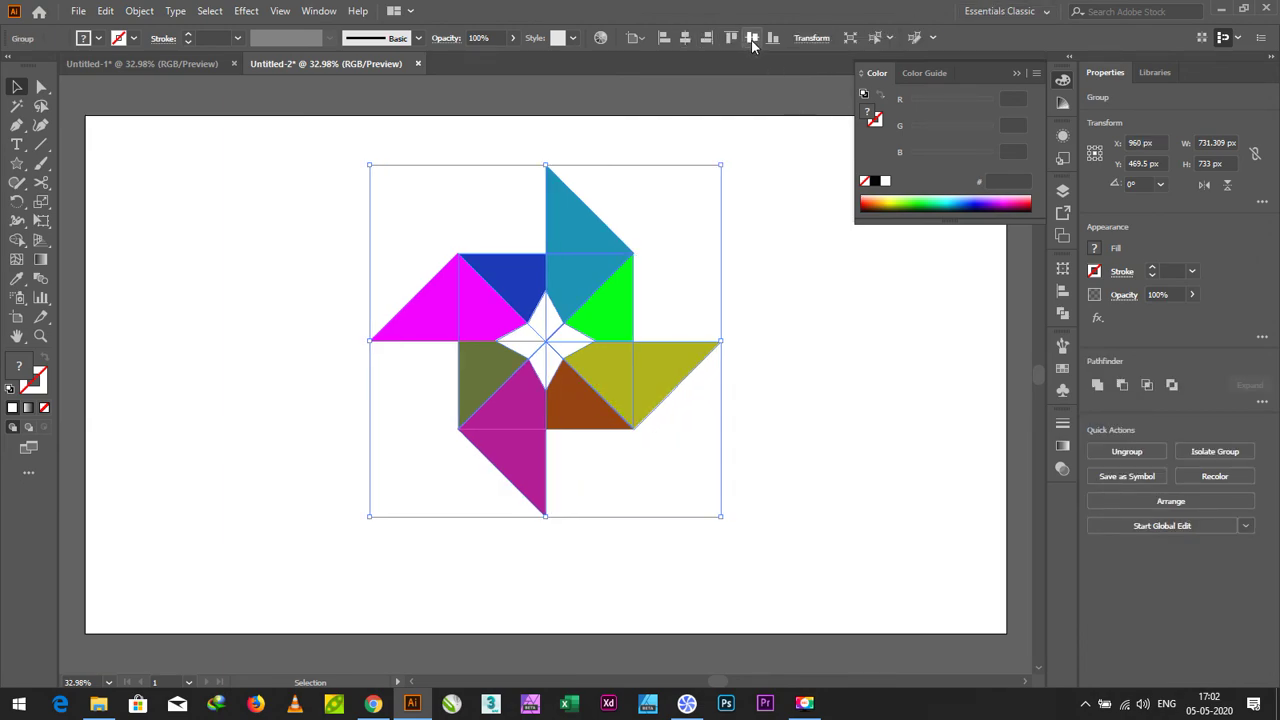
{"action": "left_click", "coordinate": [751, 39]}
{"action": "left_click", "coordinate": [17, 165]}
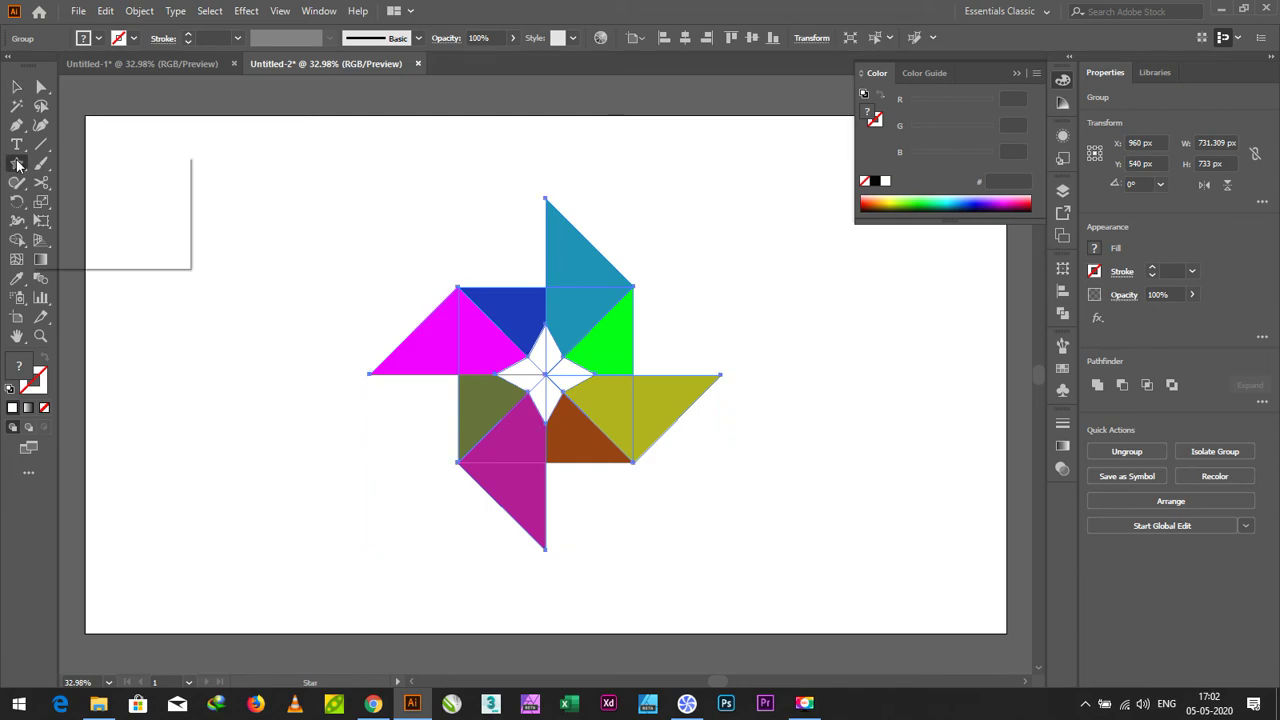
Step: Draw an artboard-sized rectangle and send it behind the pinwheel
{"action": "left_click", "coordinate": [75, 164]}
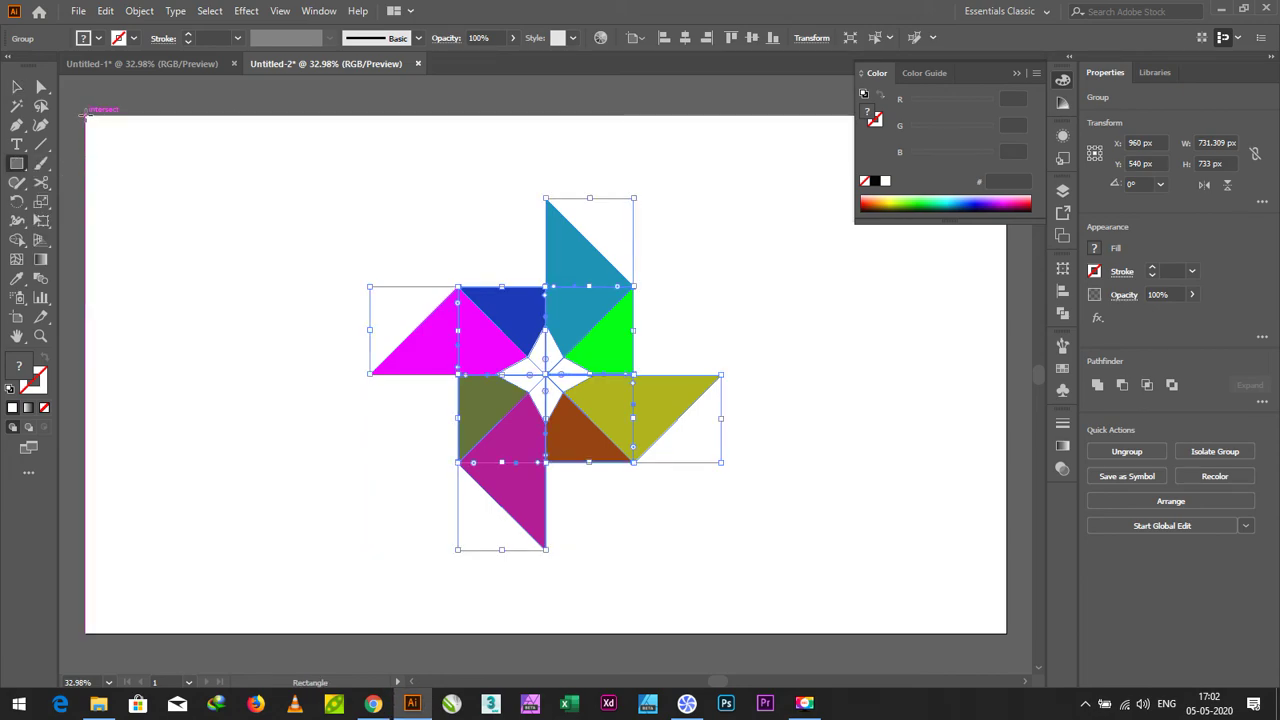
{"action": "left_click_drag", "start_coordinate": [87, 118], "coordinate": [1030, 636]}
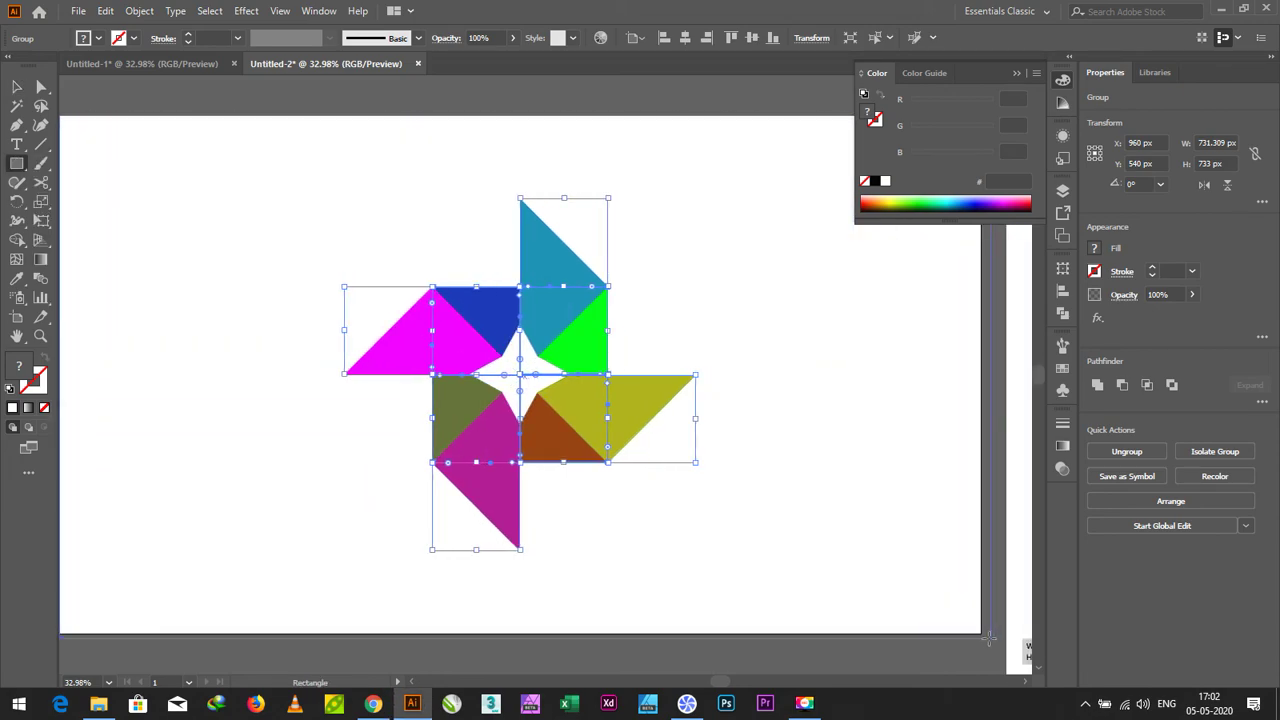
{"action": "left_click_drag", "start_coordinate": [1030, 636], "coordinate": [966, 612]}
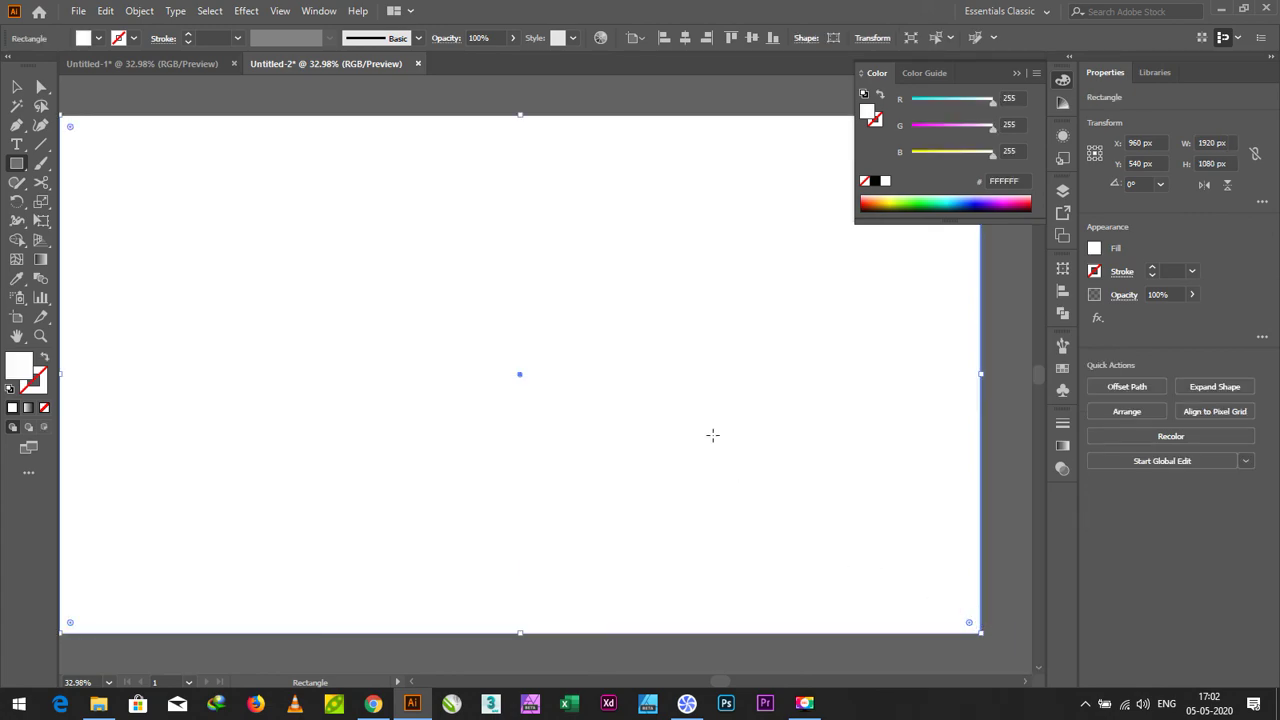
{"action": "right_click", "coordinate": [692, 392]}
{"action": "mouse_move", "coordinate": [737, 309]}
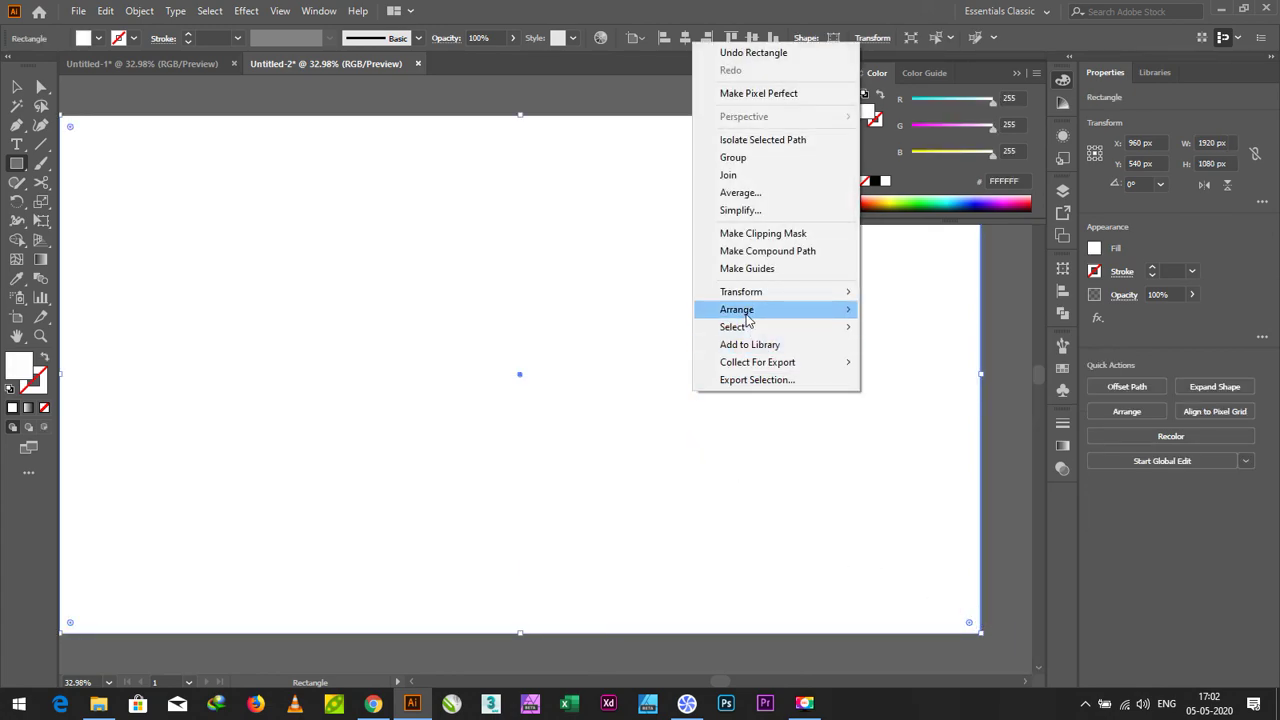
{"action": "left_click", "coordinate": [914, 362]}
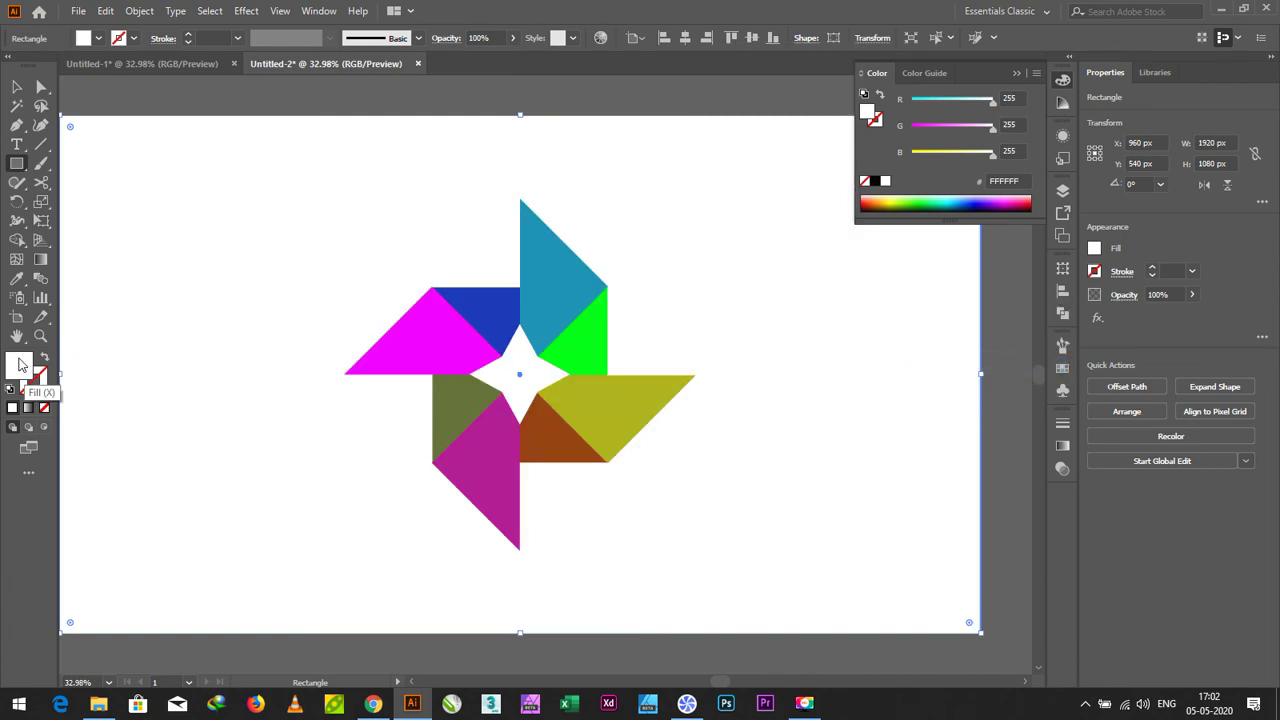
Step: Fill the background rectangle with dark teal #062B30, then deselect it
{"action": "double_click", "coordinate": [20, 364]}
{"action": "left_click", "coordinate": [658, 344]}
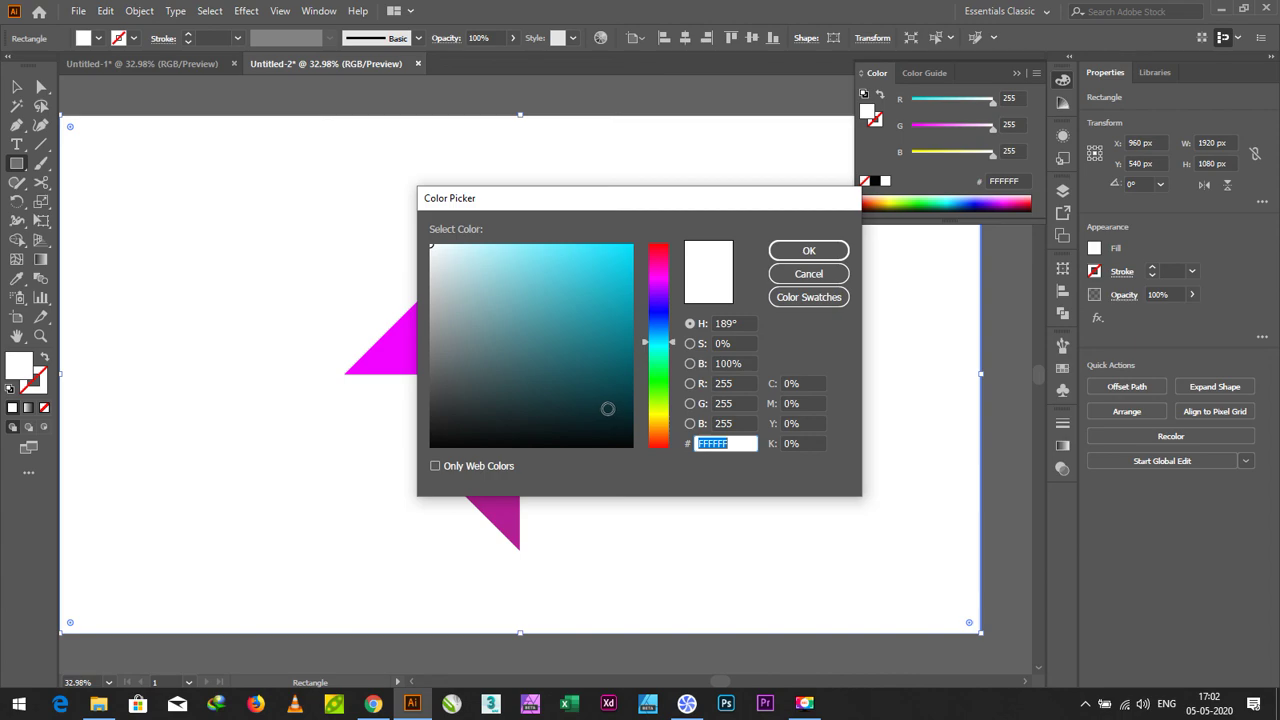
{"action": "left_click", "coordinate": [607, 408]}
{"action": "left_click", "coordinate": [809, 250]}
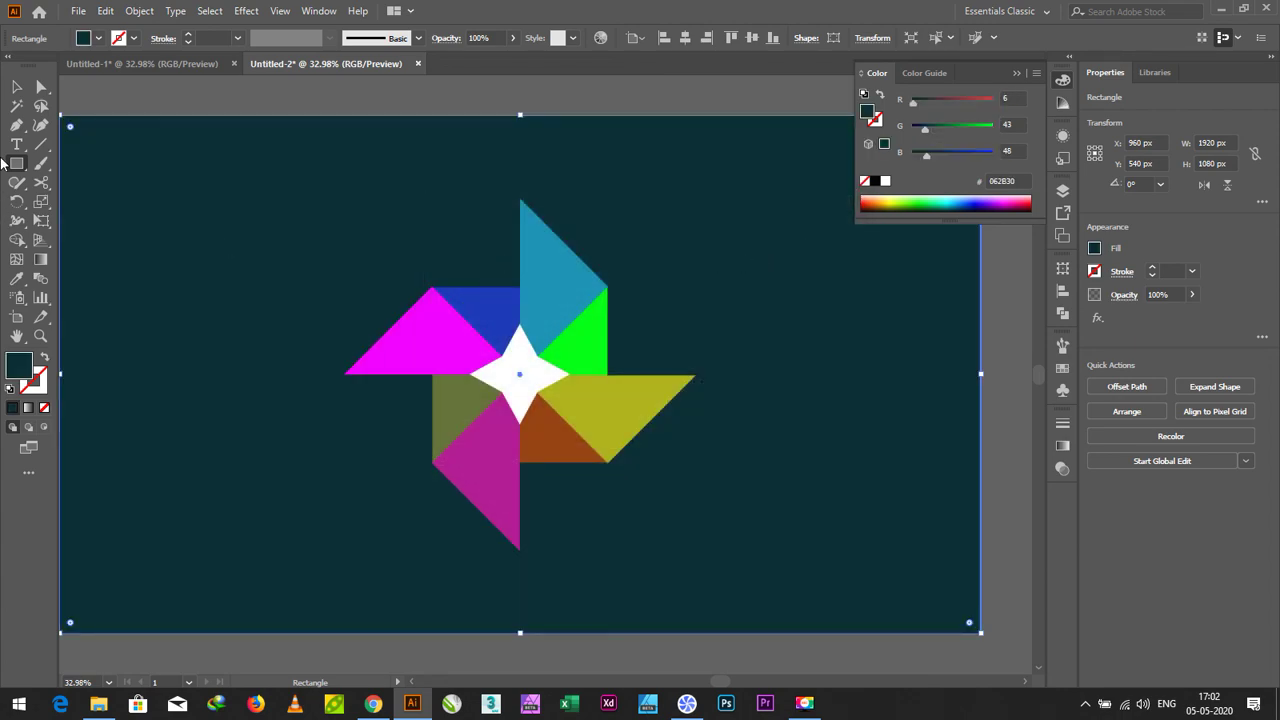
{"action": "left_click", "coordinate": [17, 87]}
{"action": "left_click", "coordinate": [118, 93]}
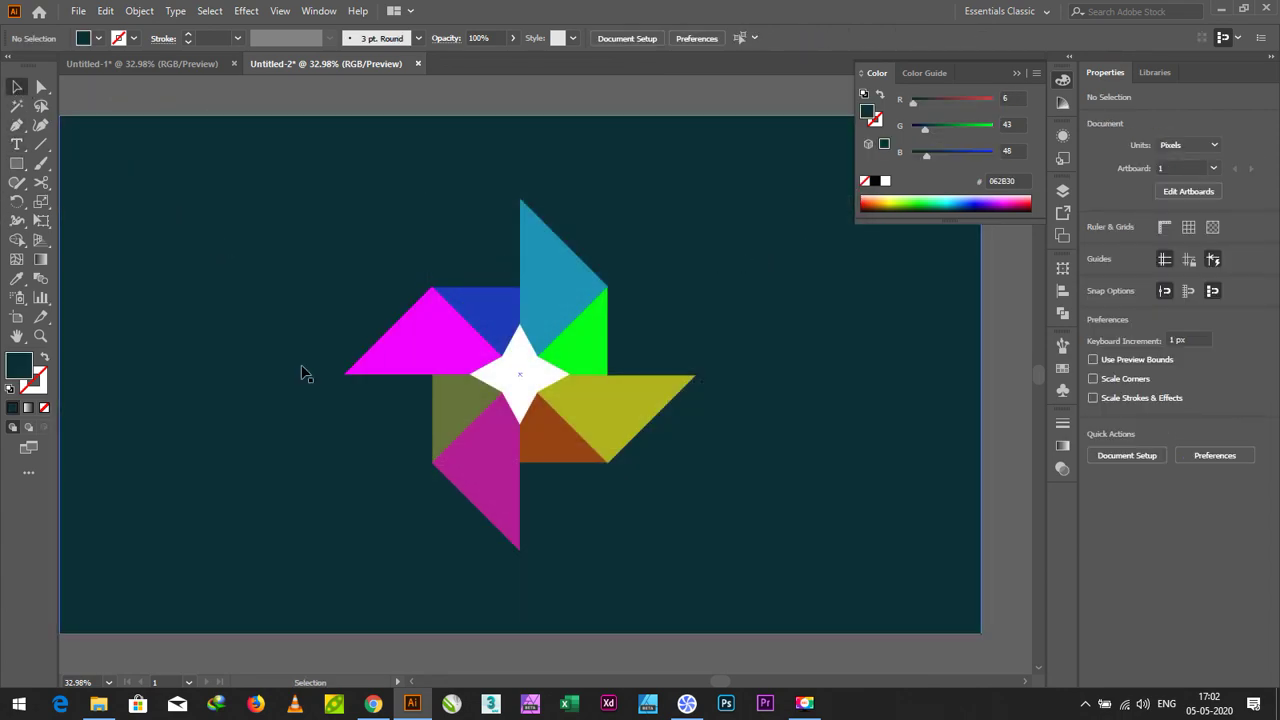